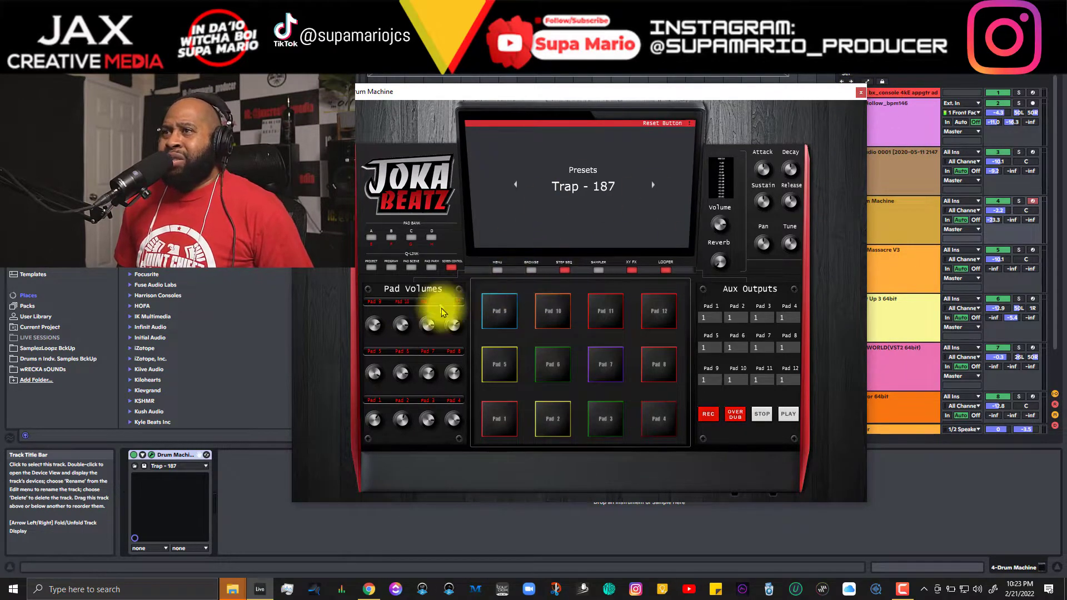
- Close the drum machine plug-in window and play the beat from bar 9 with the Drum Machine track soloed, then unsoloed
left_click(861, 92)
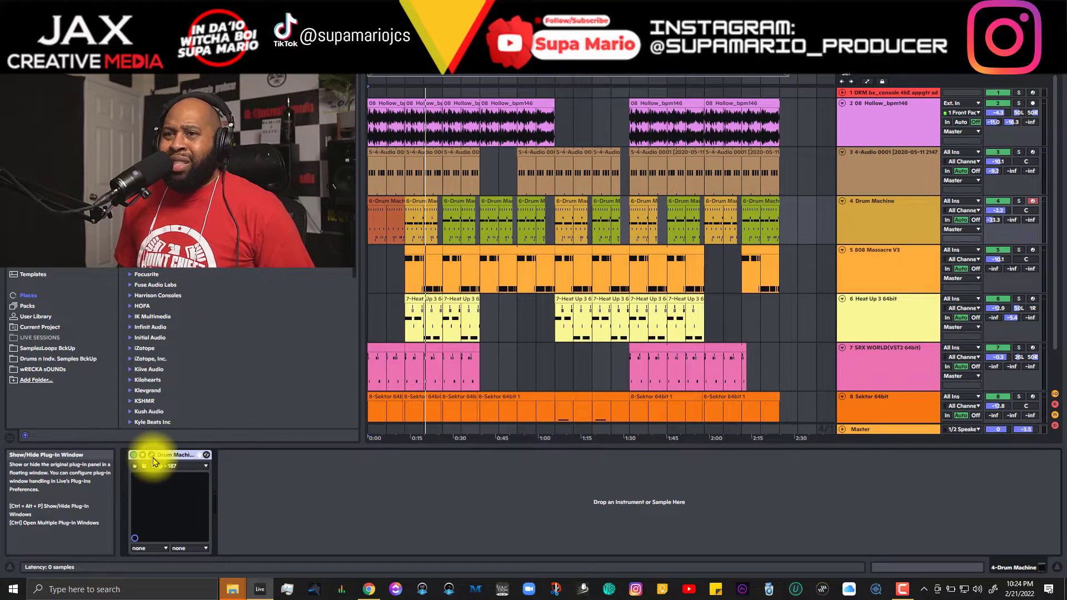
left_click(408, 225)
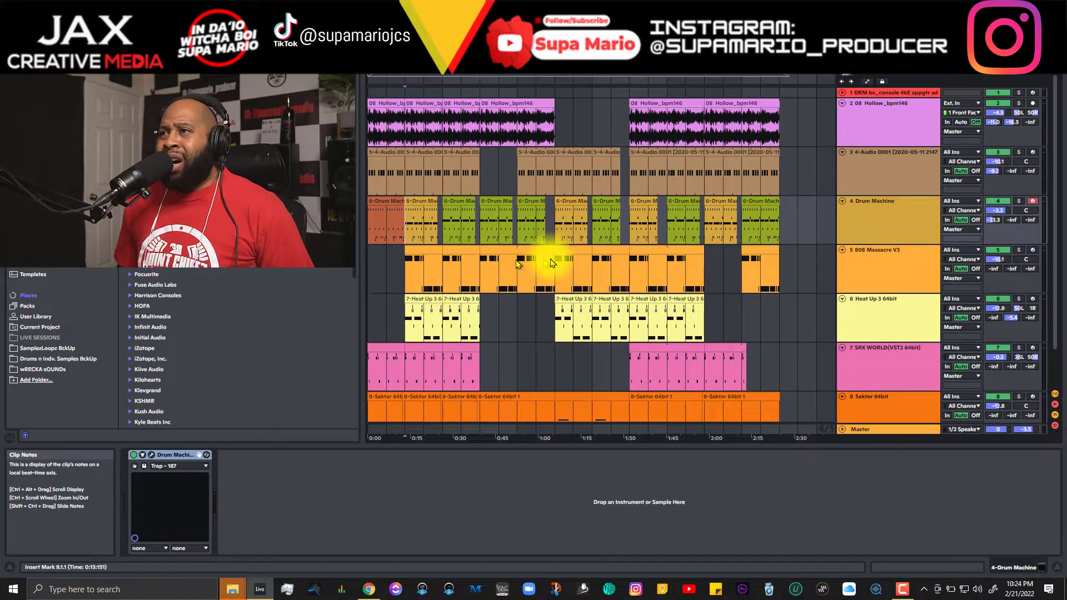
left_click(1019, 200)
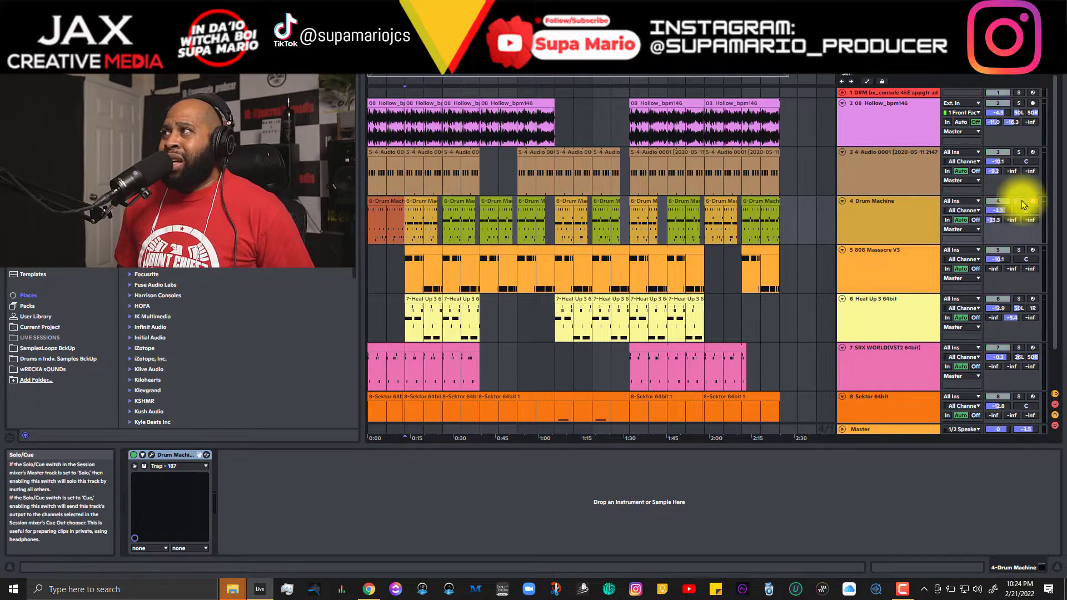
left_click(420, 247)
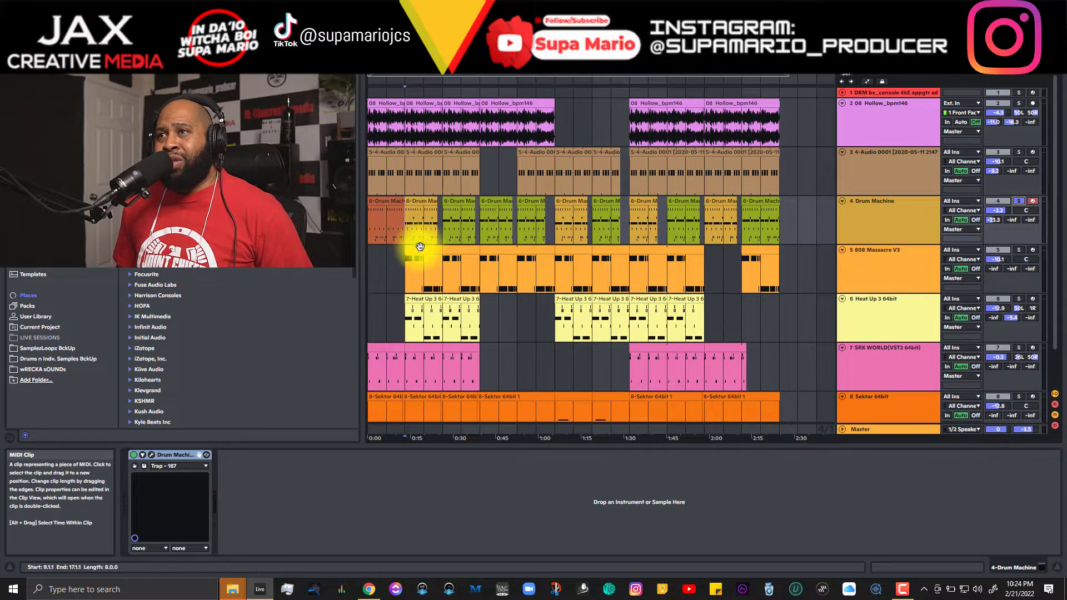
key("space")
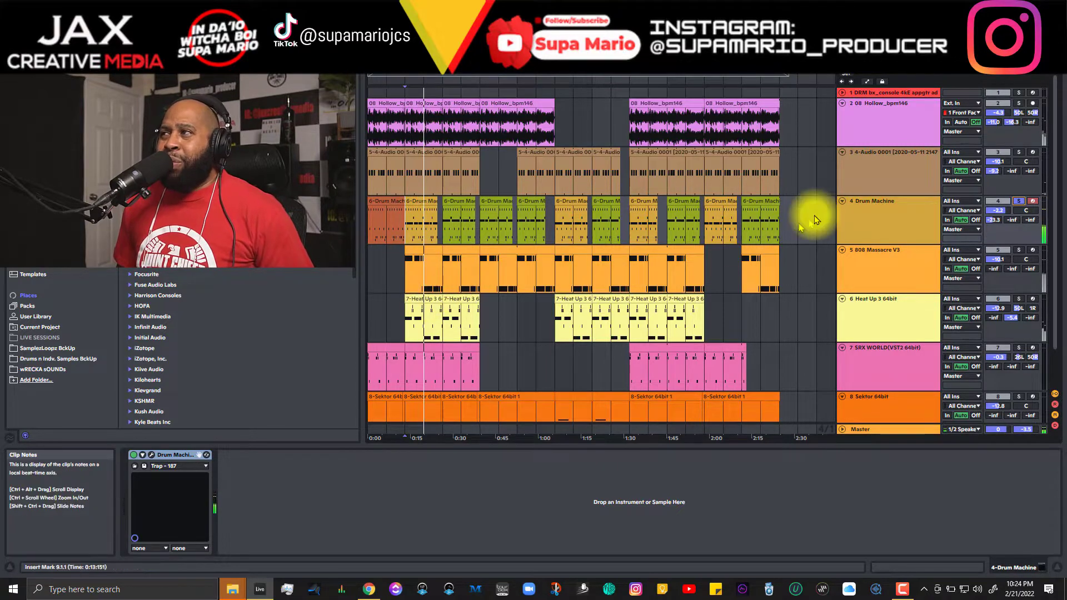
left_click(1031, 201)
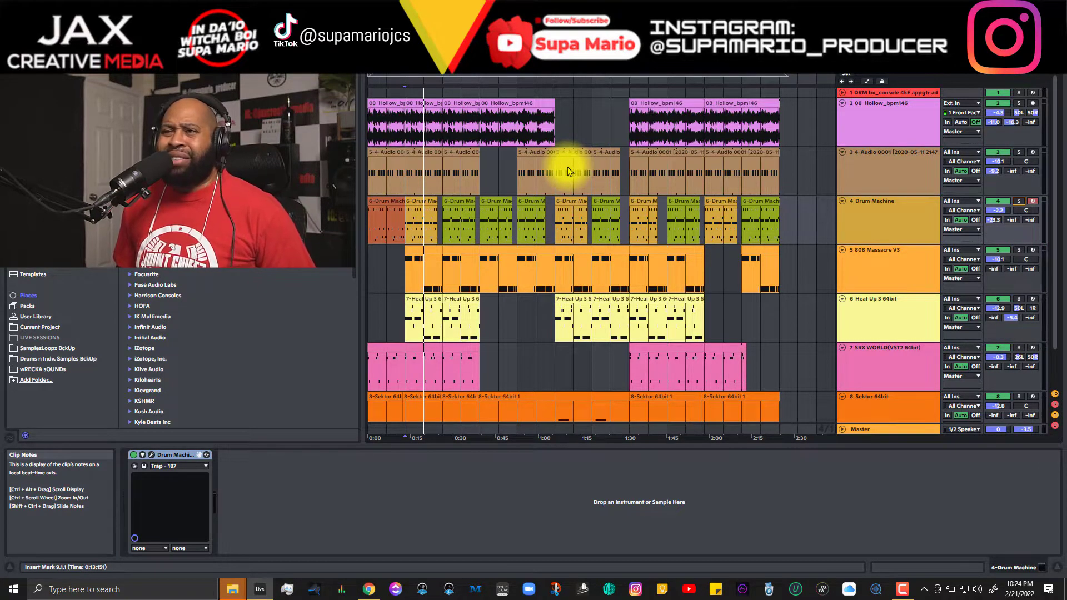
key("space")
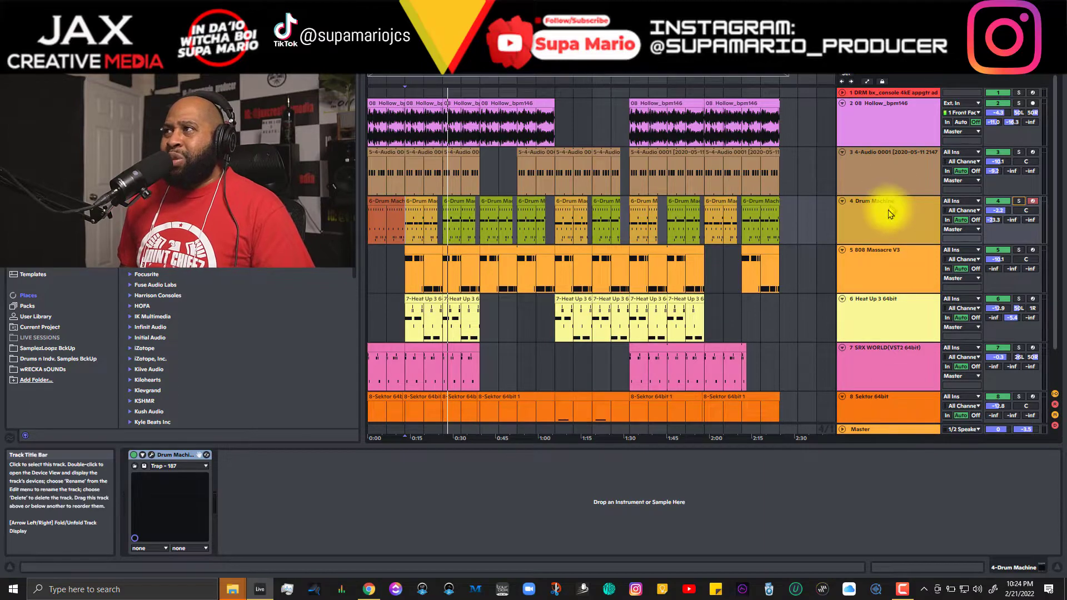
- Open the notes of the Drum Machine clip at bar 9 and fold the piano roll to the used keys
left_click(417, 204)
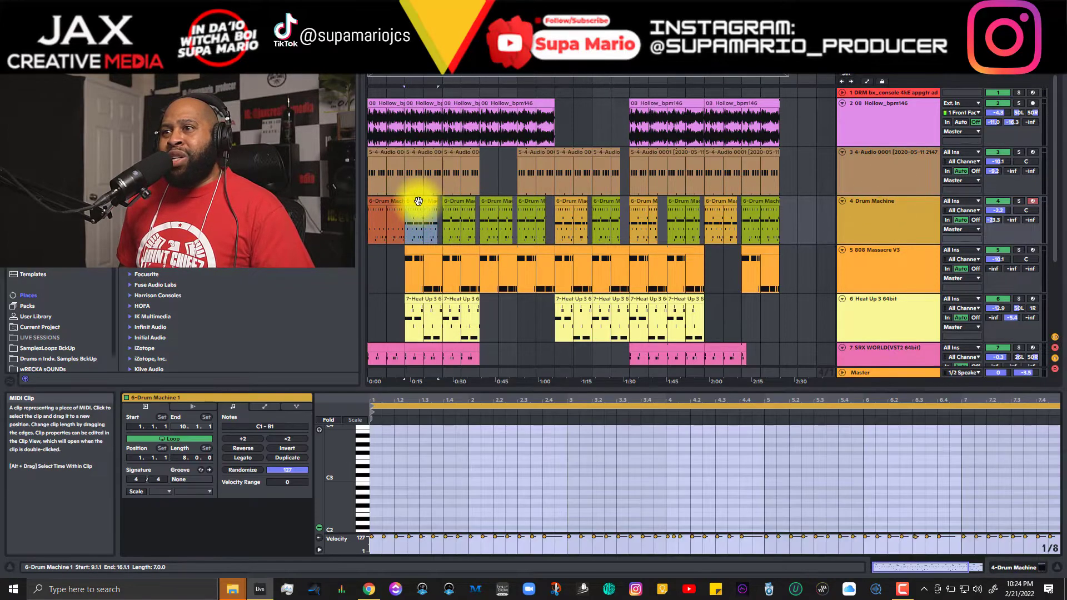
left_click(328, 420)
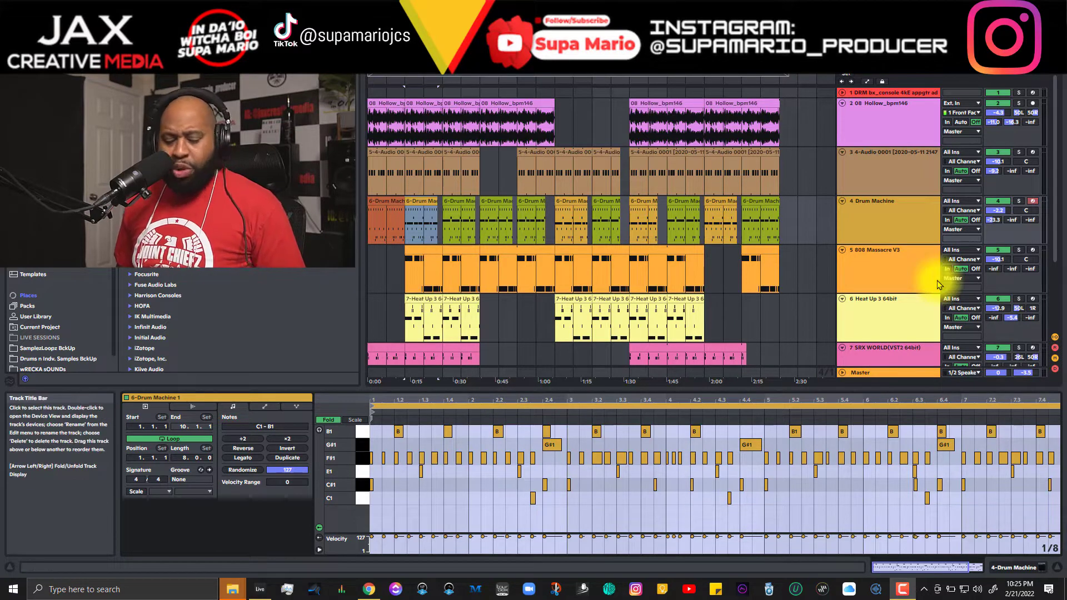
- Display return track A's devices in Session View and switch on the Clap Hybrid reverb
key("Tab")
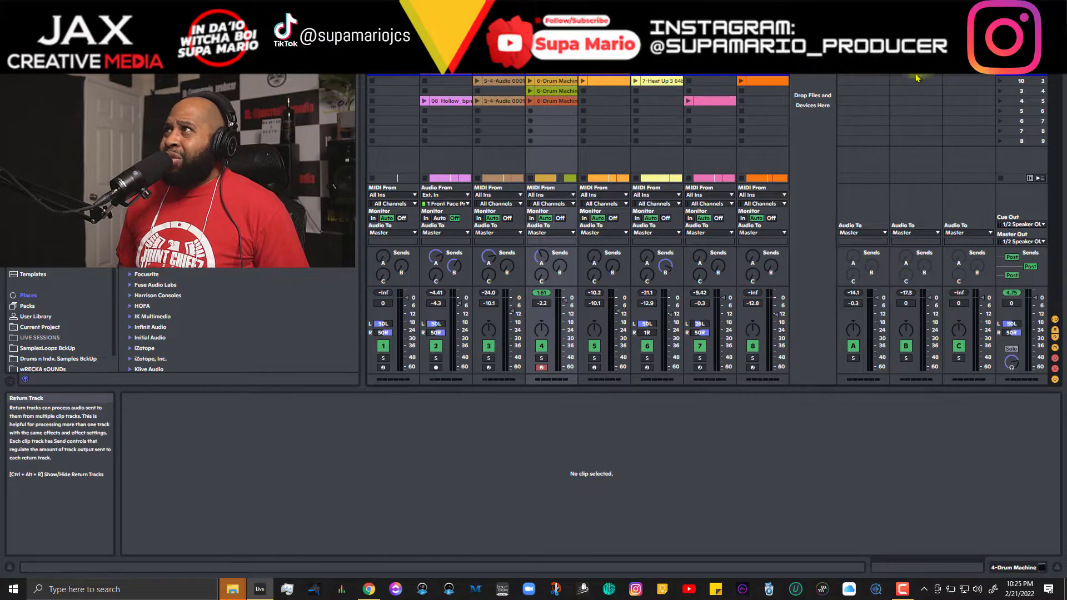
left_click(864, 71)
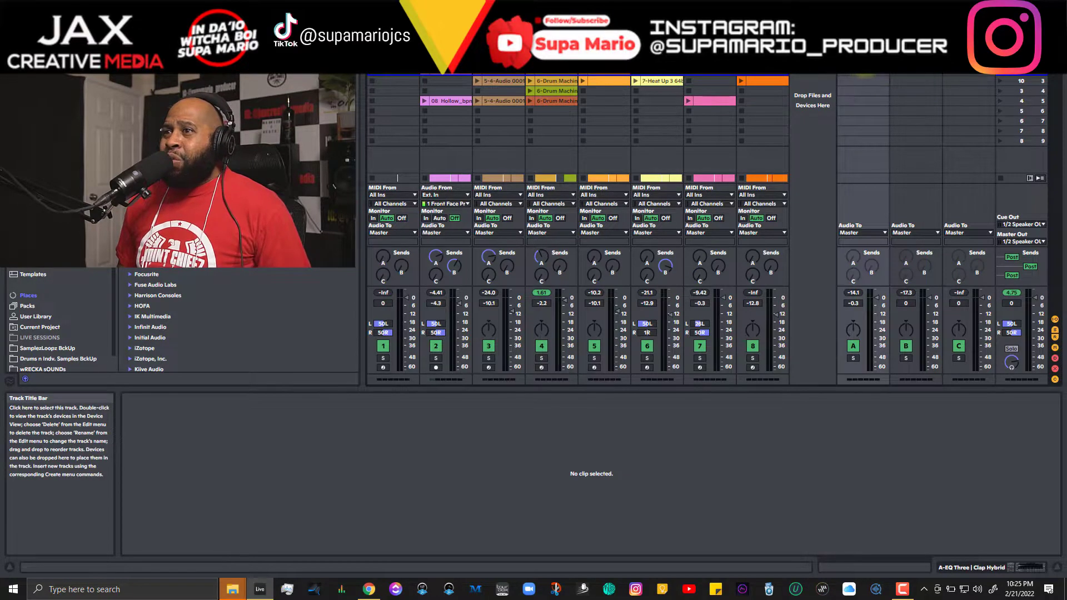
double_click(863, 75)
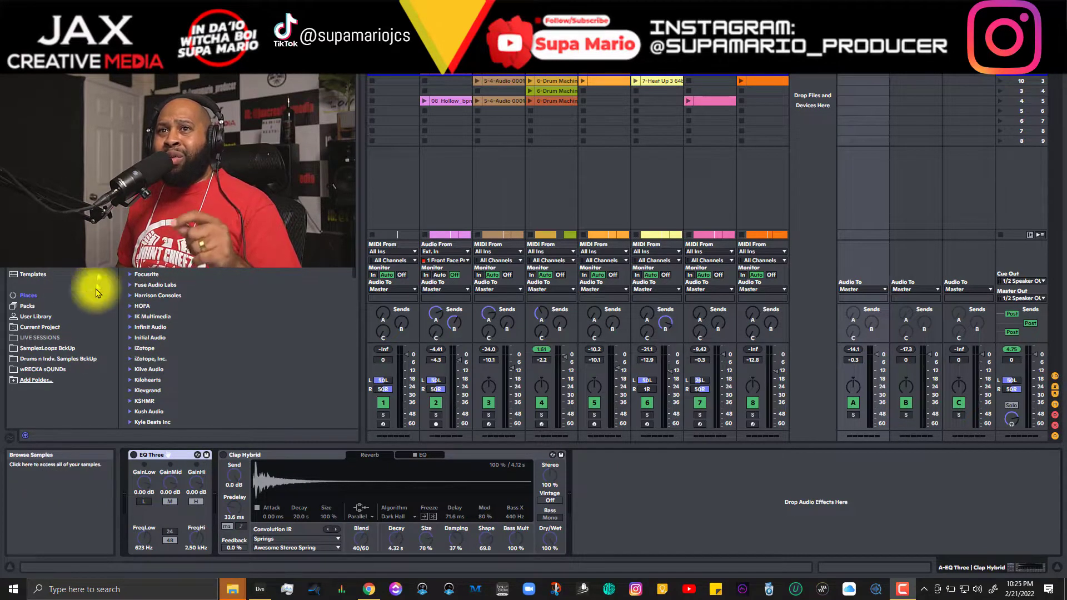
left_click(34, 200)
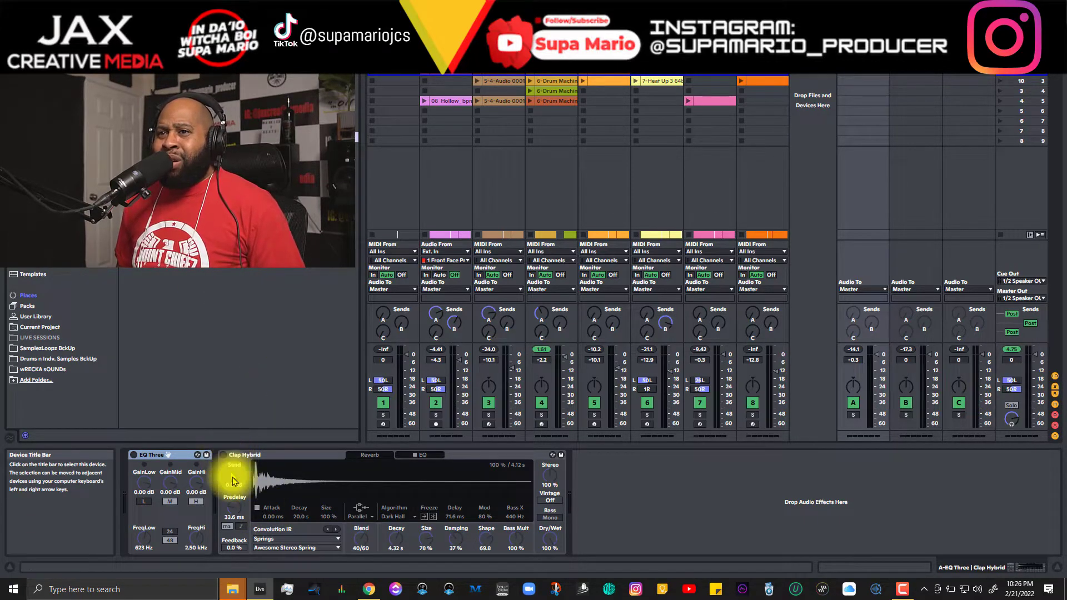
left_click(222, 456)
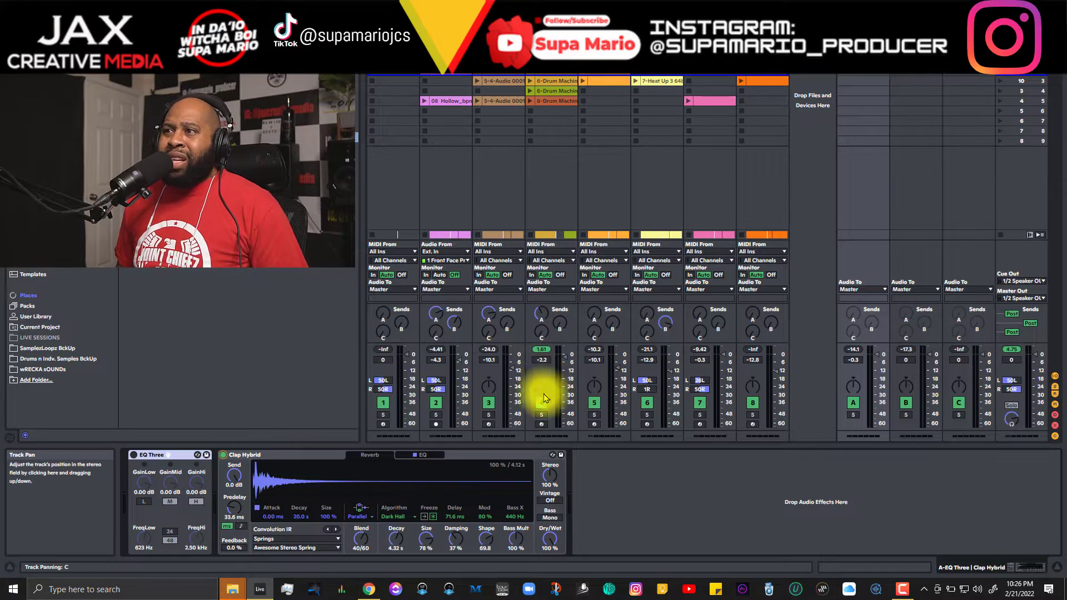
- Solo the Drum Machine track and switch on the low band of EQ Three on return track A
left_click(542, 415)
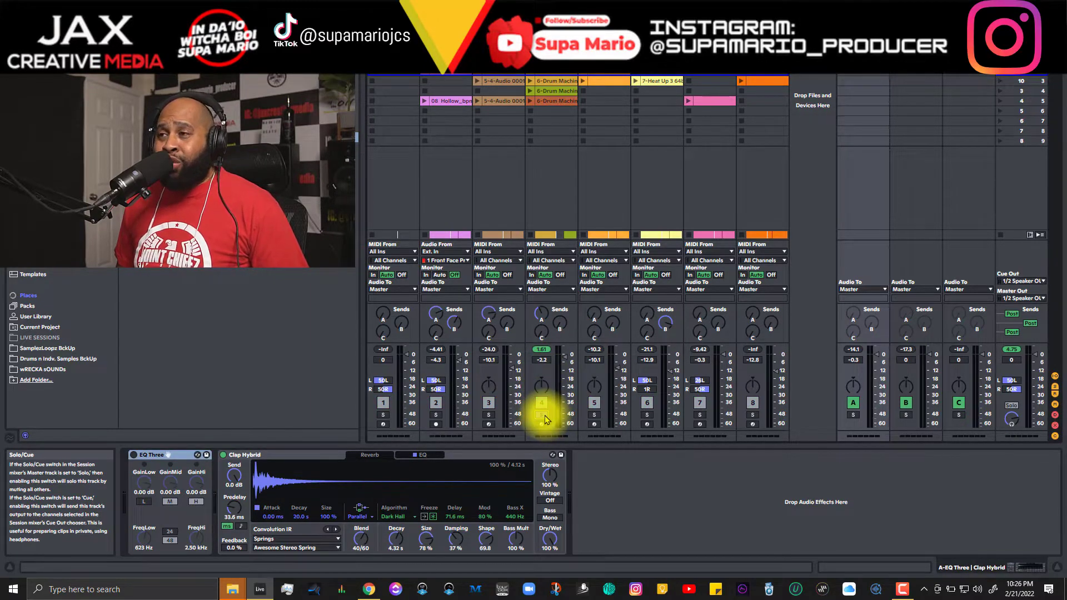
left_click(543, 416)
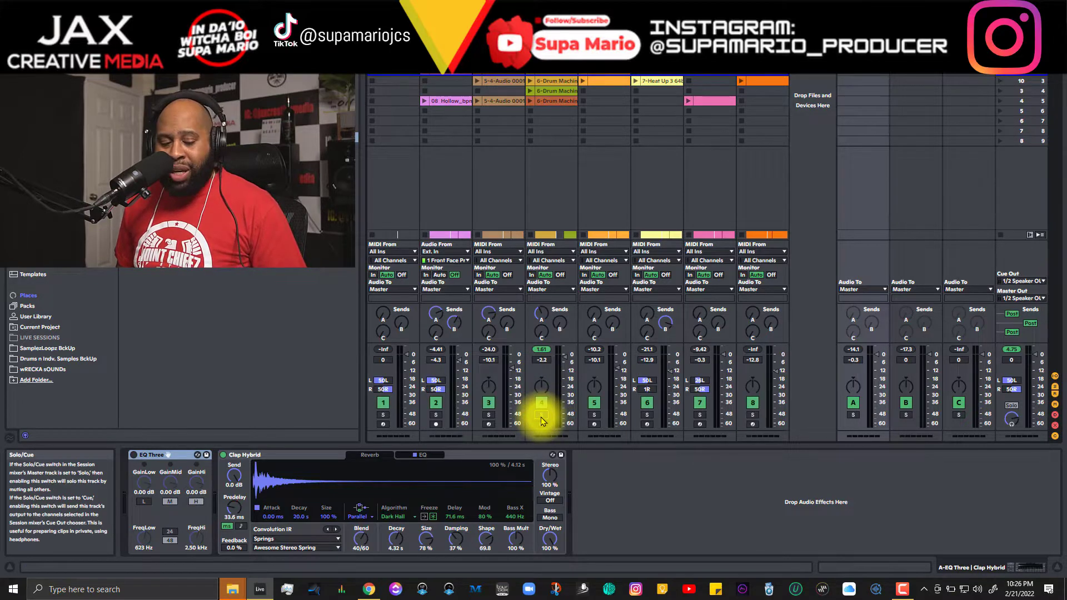
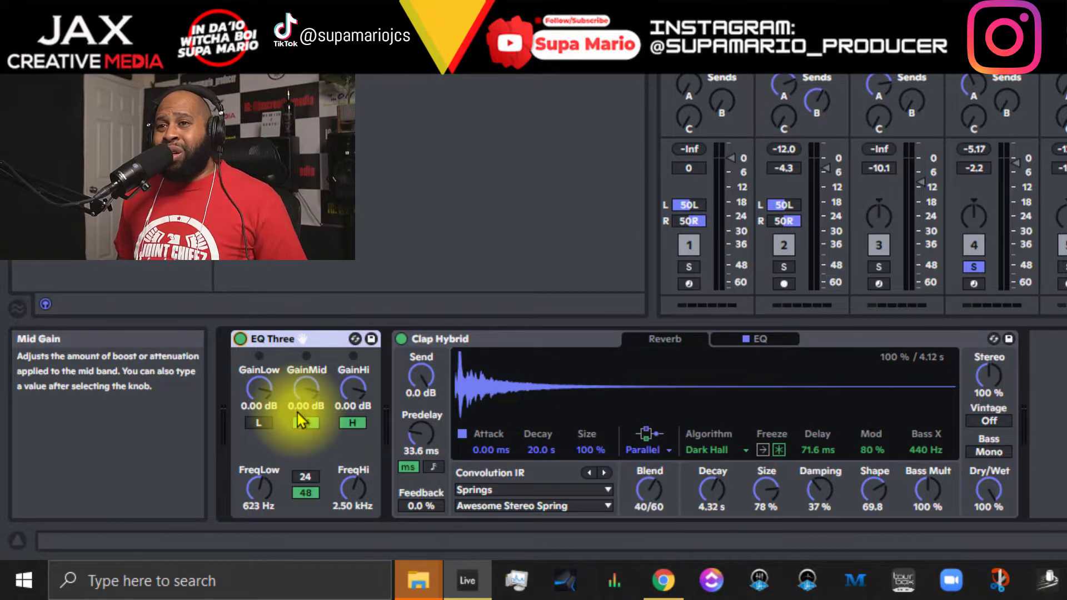
left_click(258, 422)
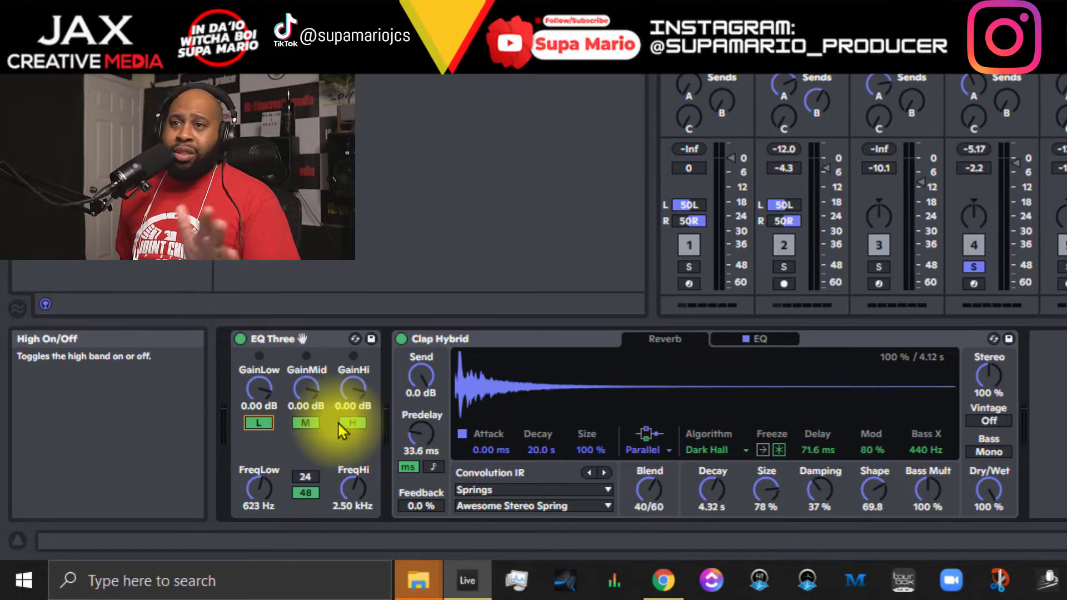
left_click(337, 422)
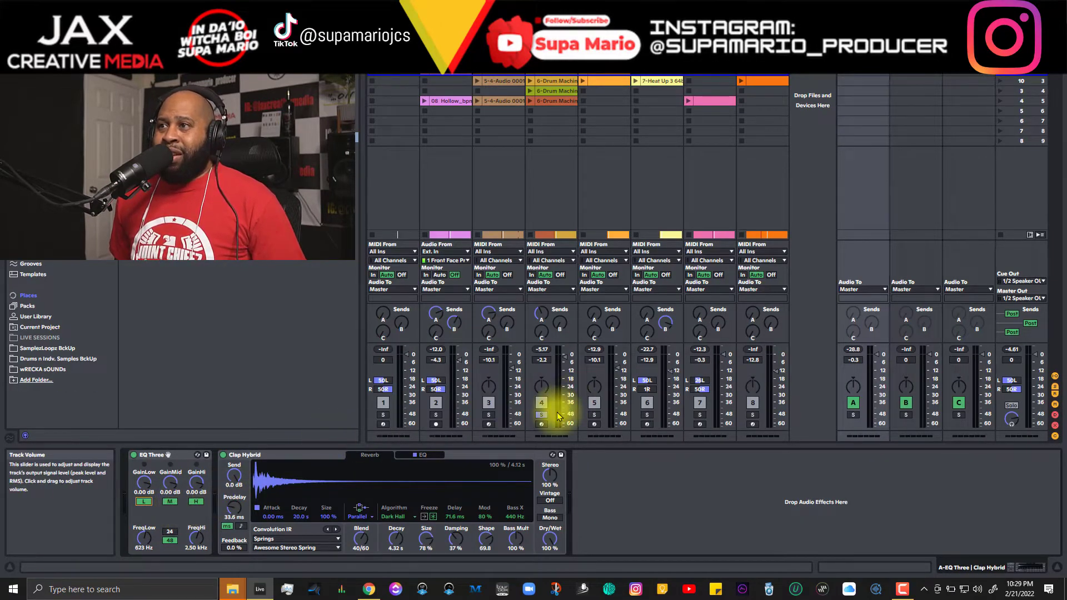
- Try soloing return track A and compare its reverb with EQ Three's high band off and on
left_click(853, 416)
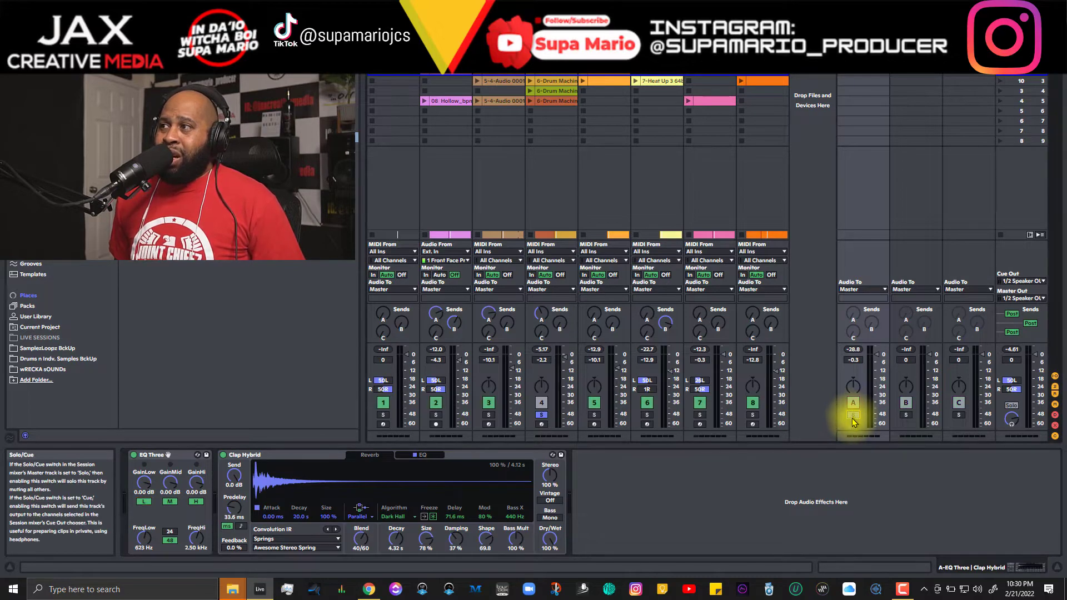
left_click(853, 416)
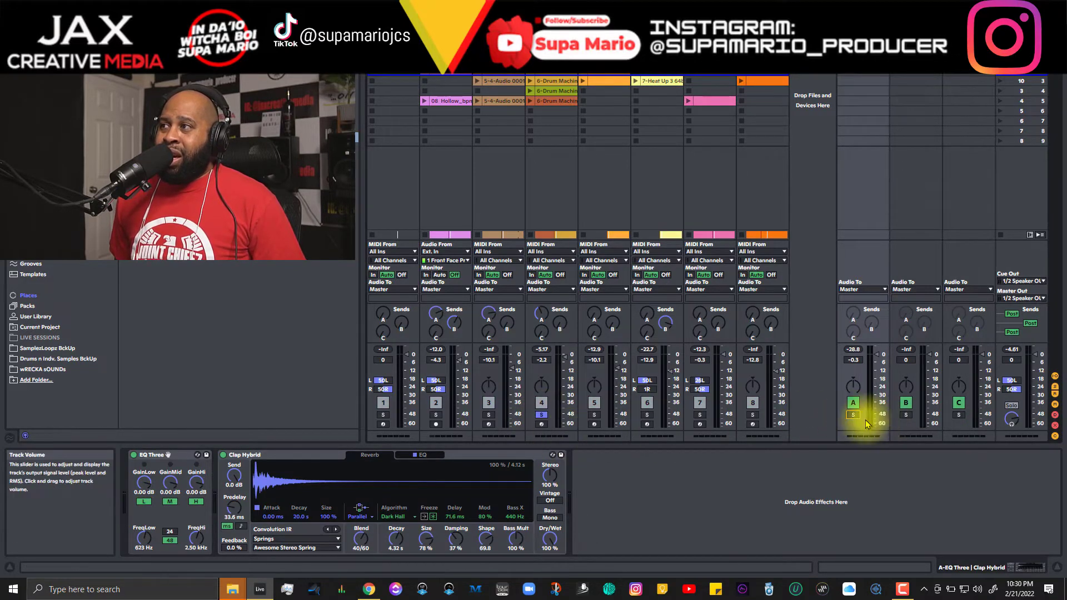
left_click(196, 502)
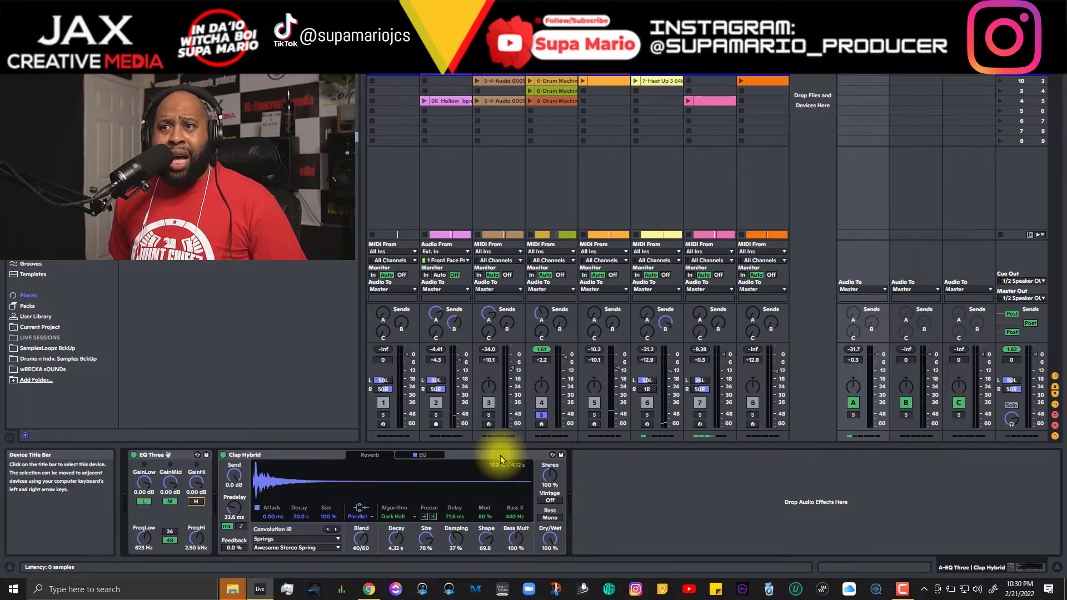
left_click(198, 503)
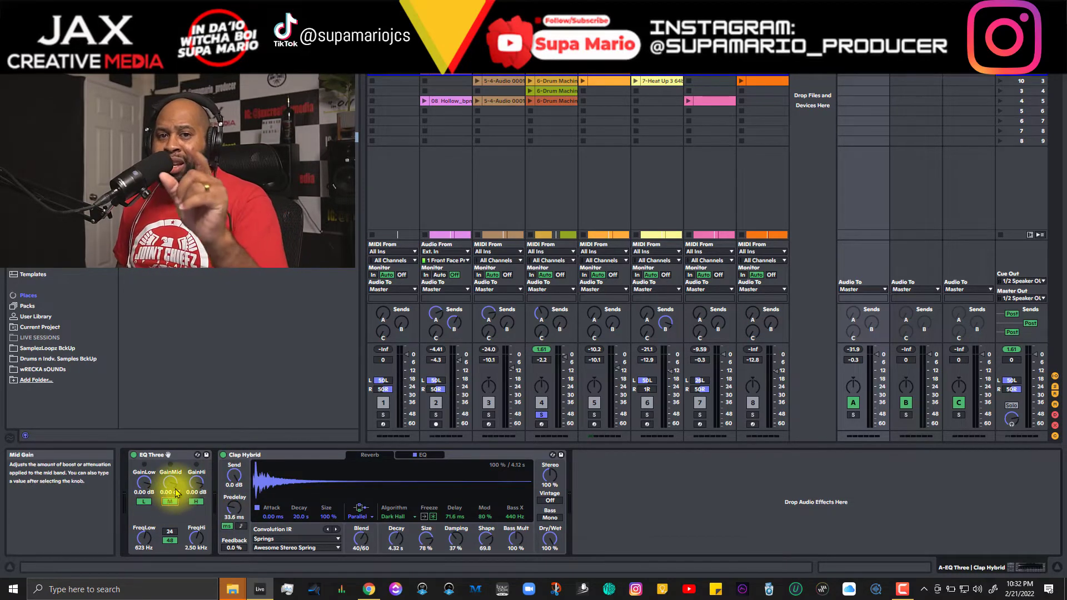
- Turn off EQ Three's low band and lower the FreqLow crossover to 50 Hz, toggling the band to compare
left_click(144, 502)
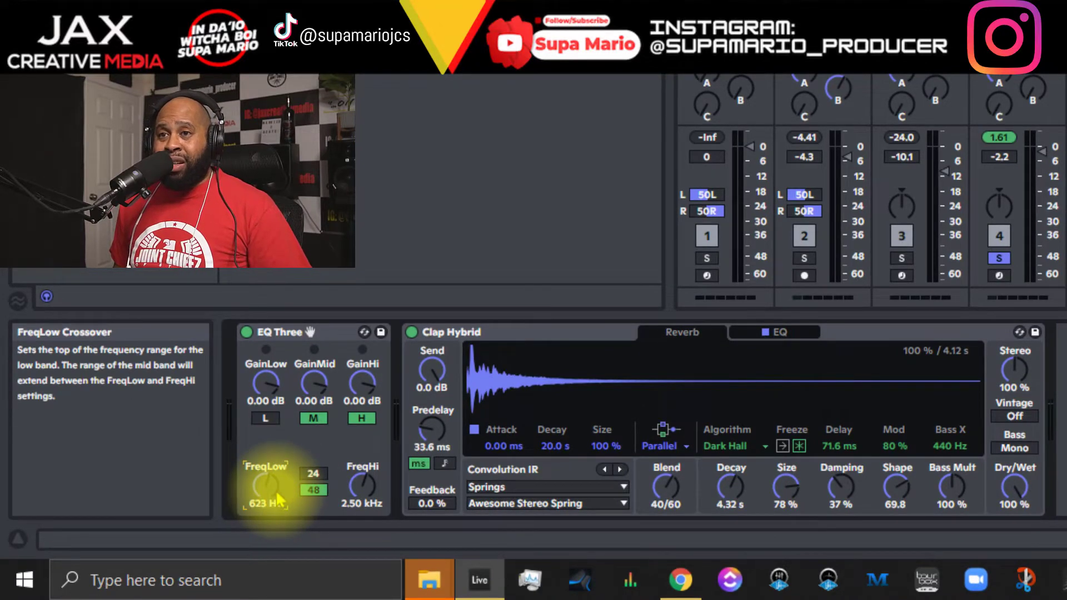
left_click_drag(275, 490, 275, 511)
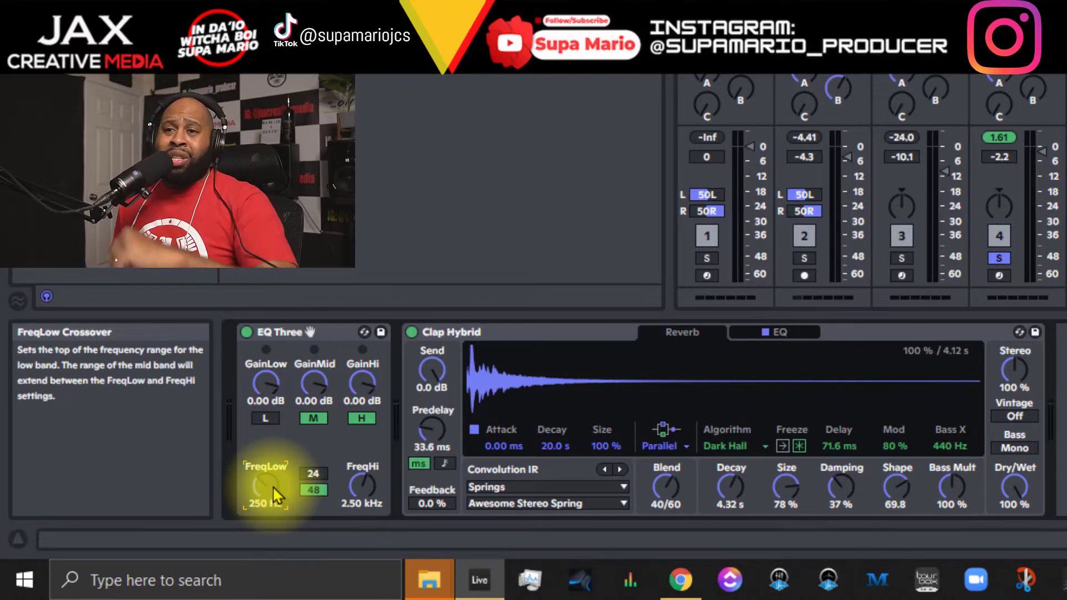
left_click_drag(273, 485, 334, 593)
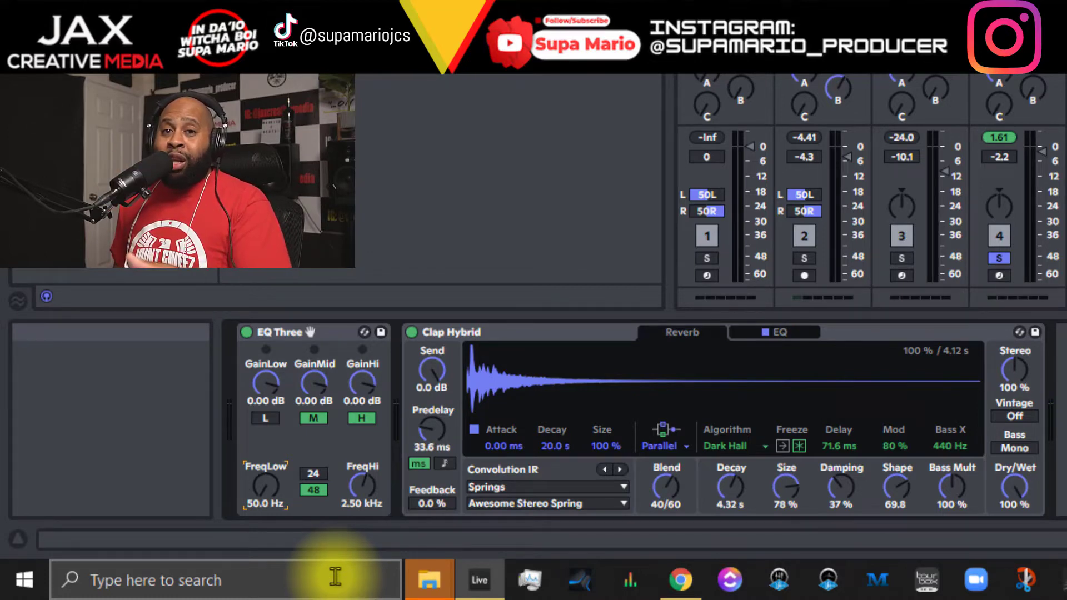
left_click(265, 417)
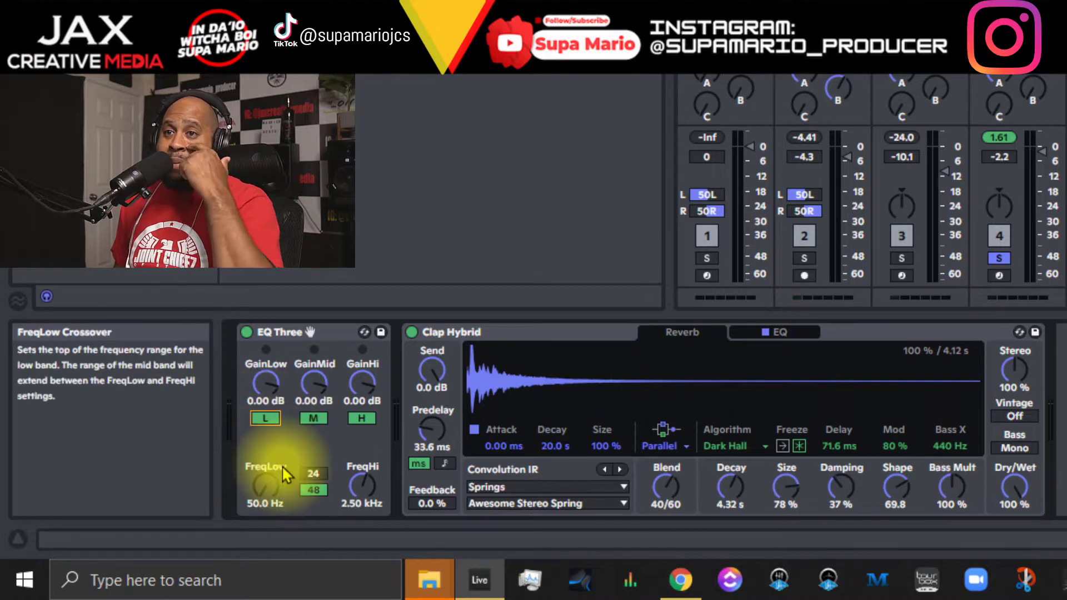
left_click(266, 419)
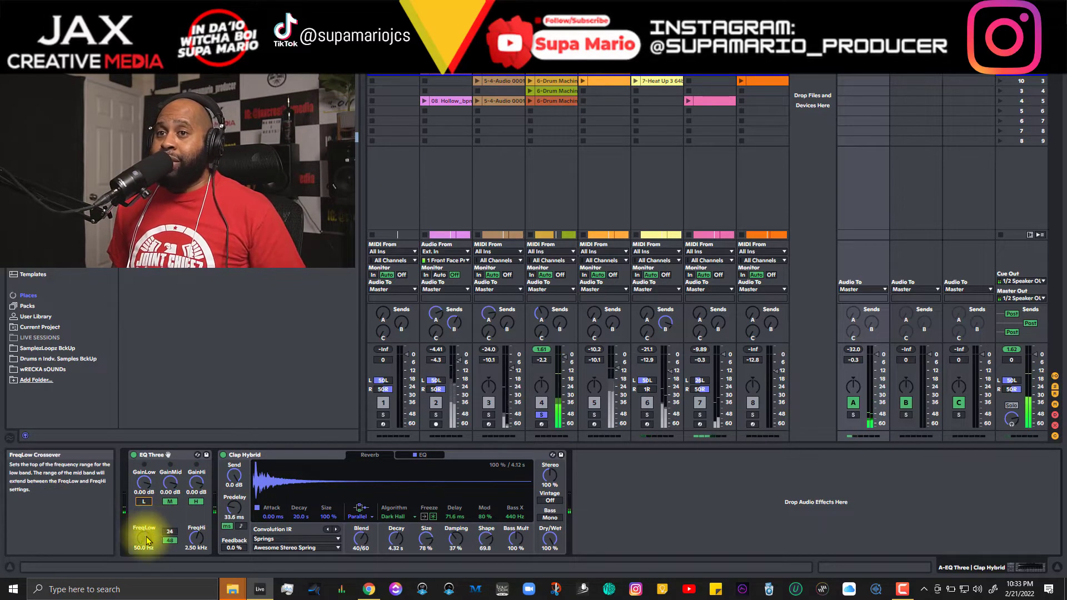
- Raise EQ Three's FreqLow crossover to 646 Hz to cut more low end from the reverb
left_click_drag(148, 547, 143, 536)
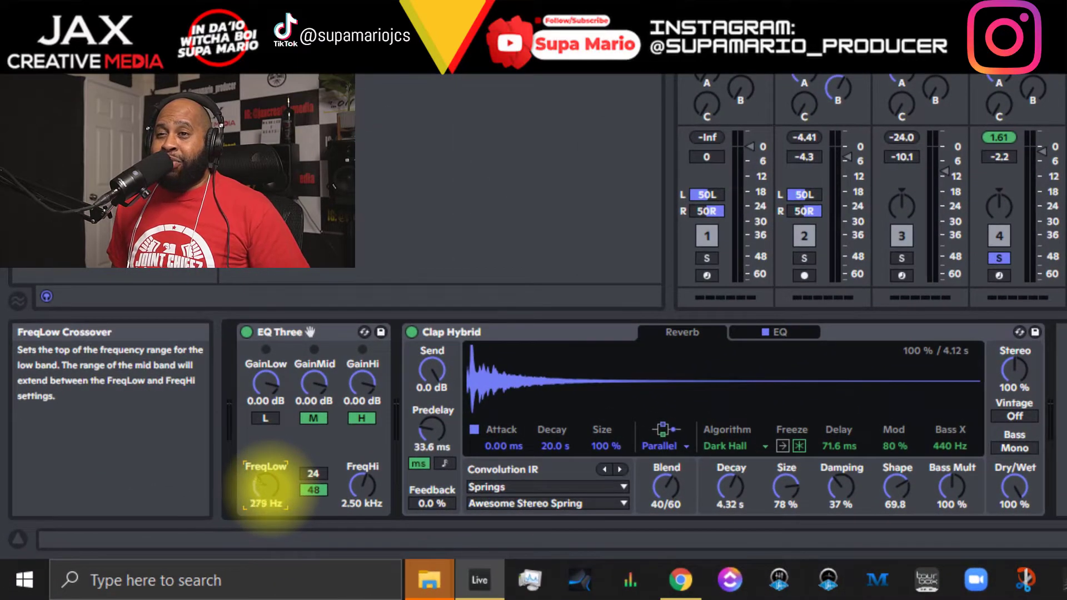
left_click_drag(266, 485, 266, 487)
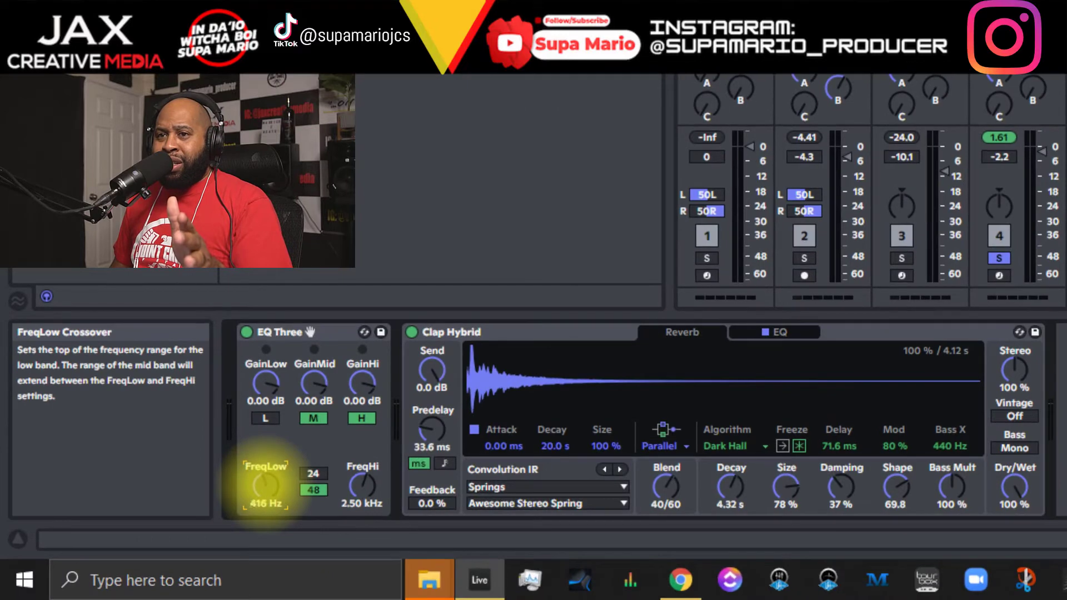
left_click_drag(144, 538, 144, 528)
left_click_drag(265, 484, 265, 484)
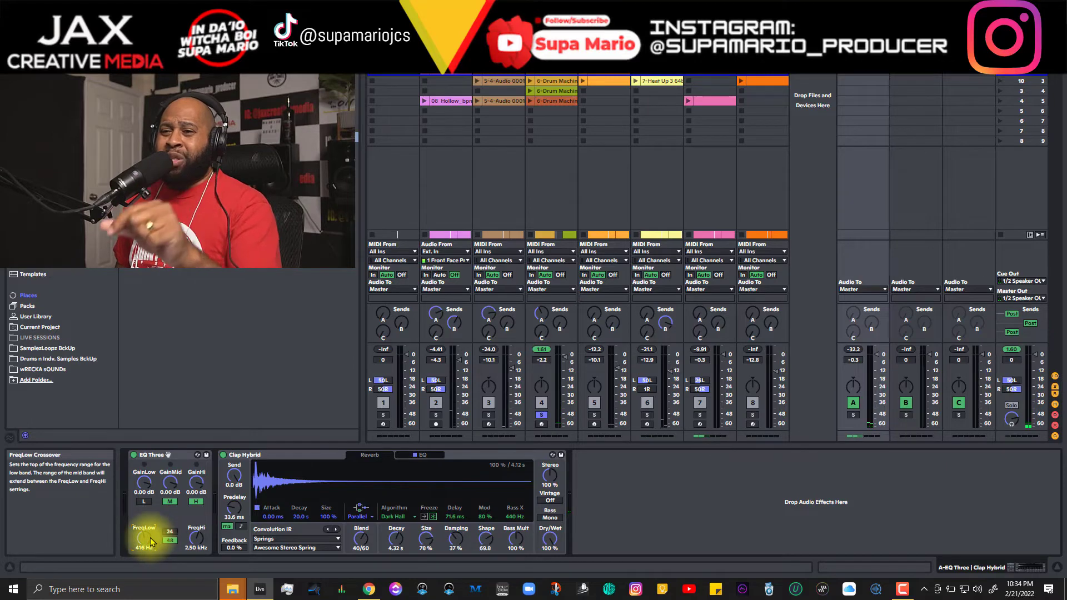
left_click_drag(150, 541, 150, 534)
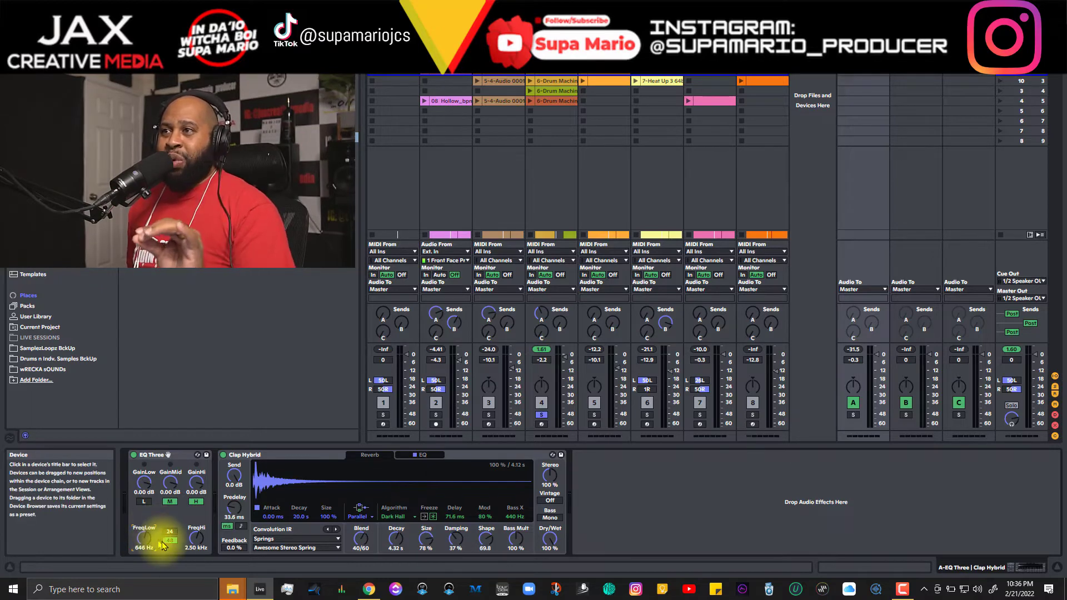
- Compare the soloed drums' reverb with EQ Three's low band on and off, leaving the band off
left_click(144, 501)
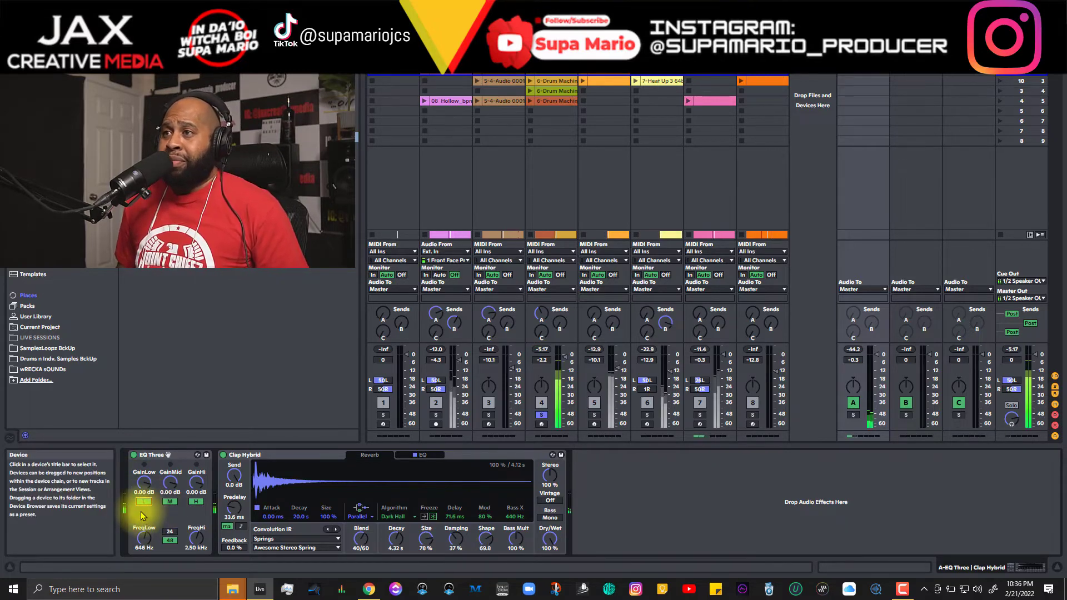
left_click(146, 503)
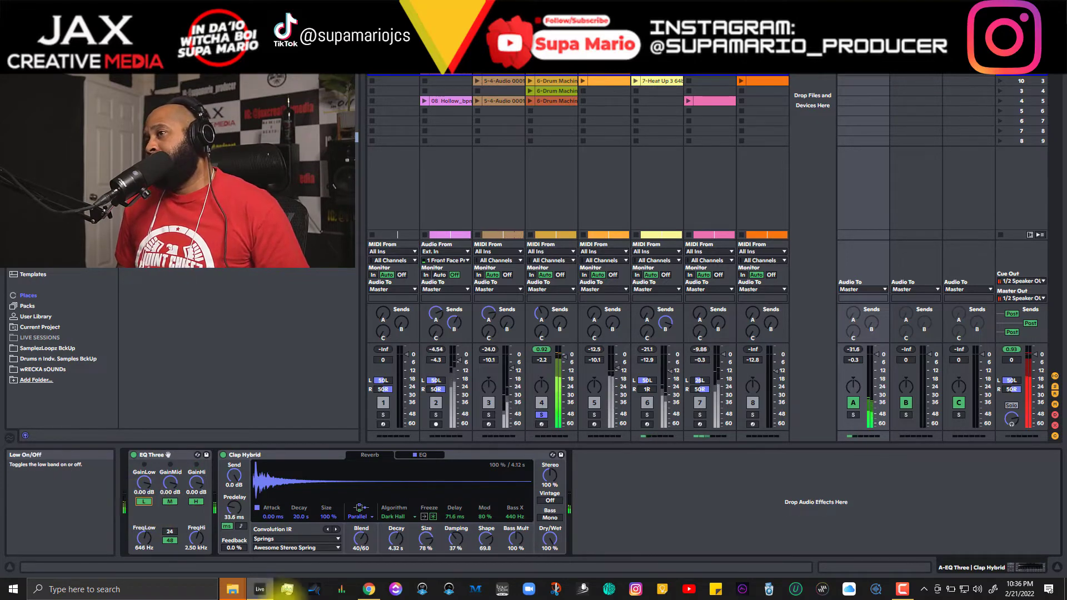
left_click(143, 502)
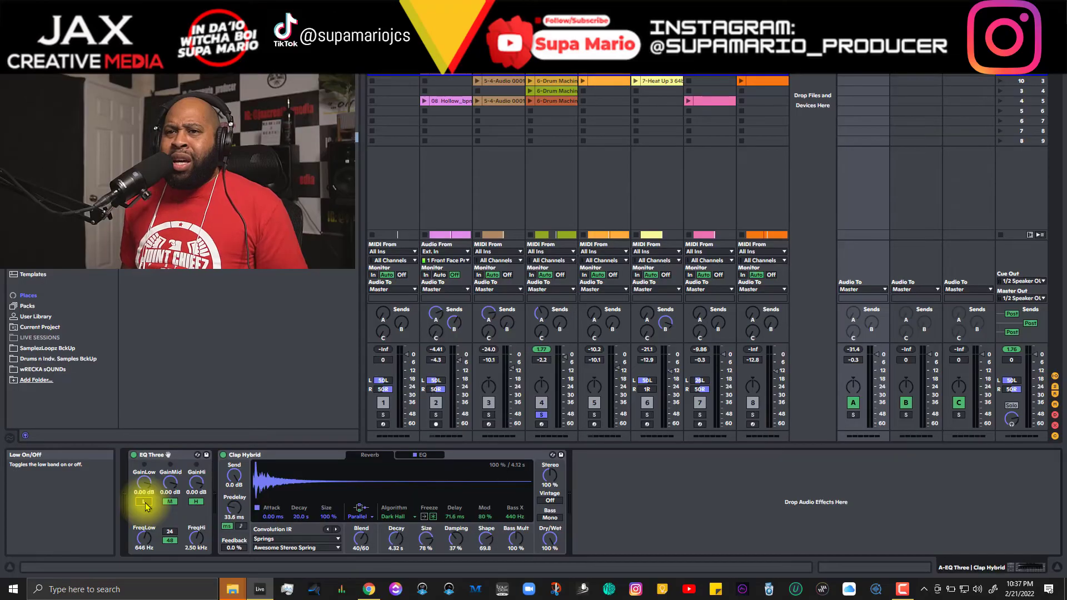
- Bypass EQ Three and, in an EQ Eight placed before Clap Hybrid, raise the filter 1 low shelf frequency to 325 Hz
left_click(133, 454)
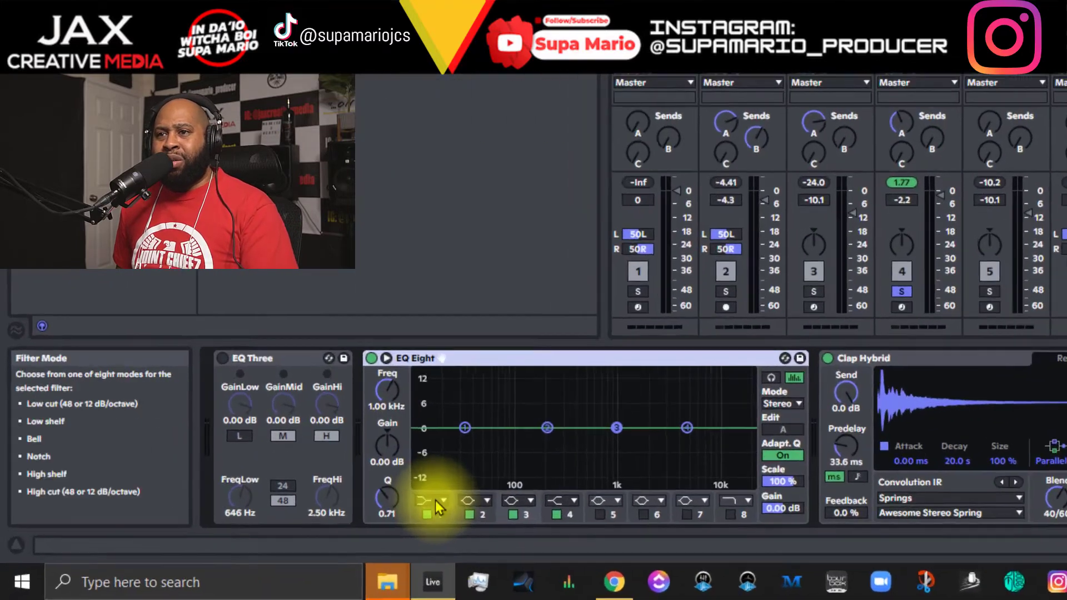
left_click(260, 537)
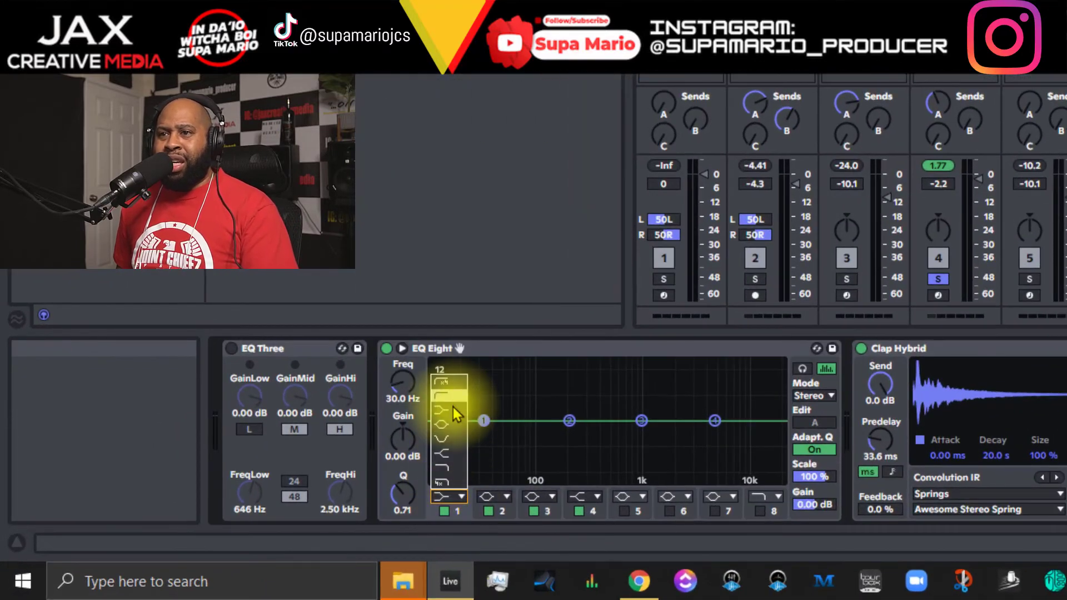
left_click(261, 489)
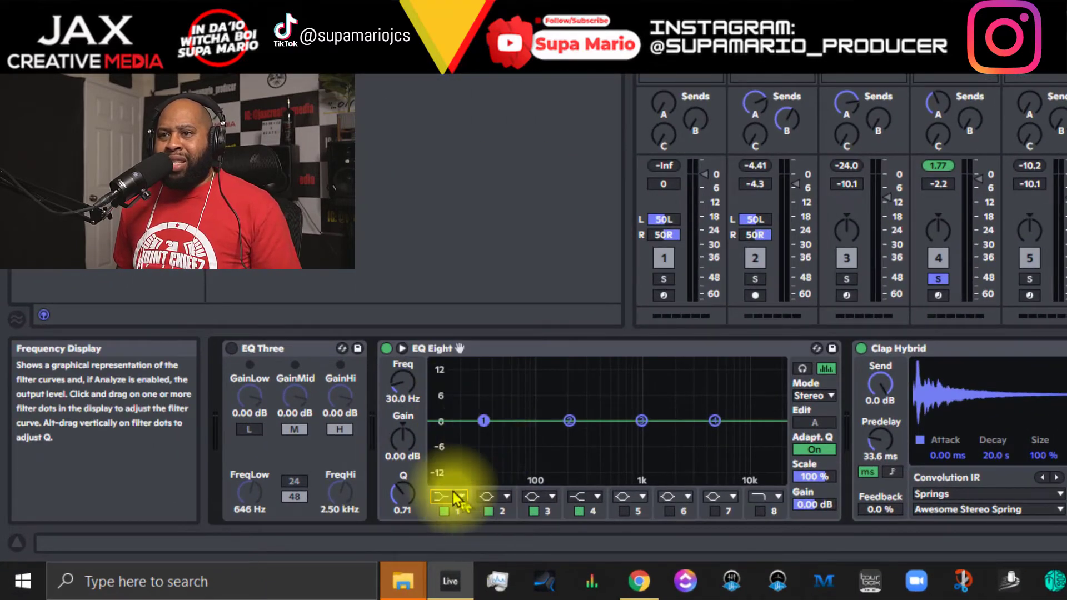
left_click_drag(402, 402, 401, 378)
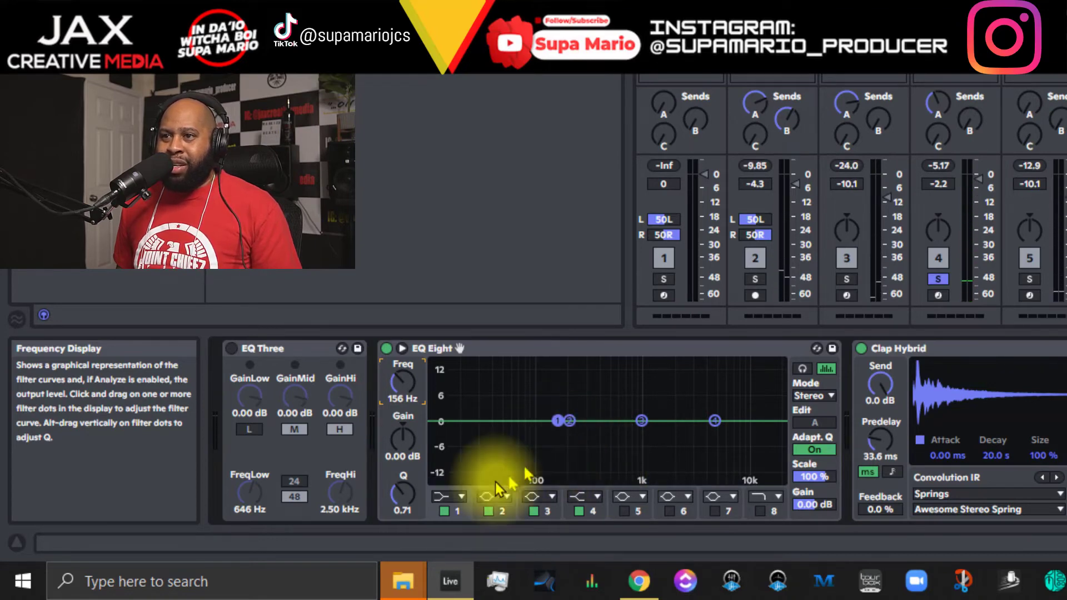
left_click_drag(403, 385, 407, 395)
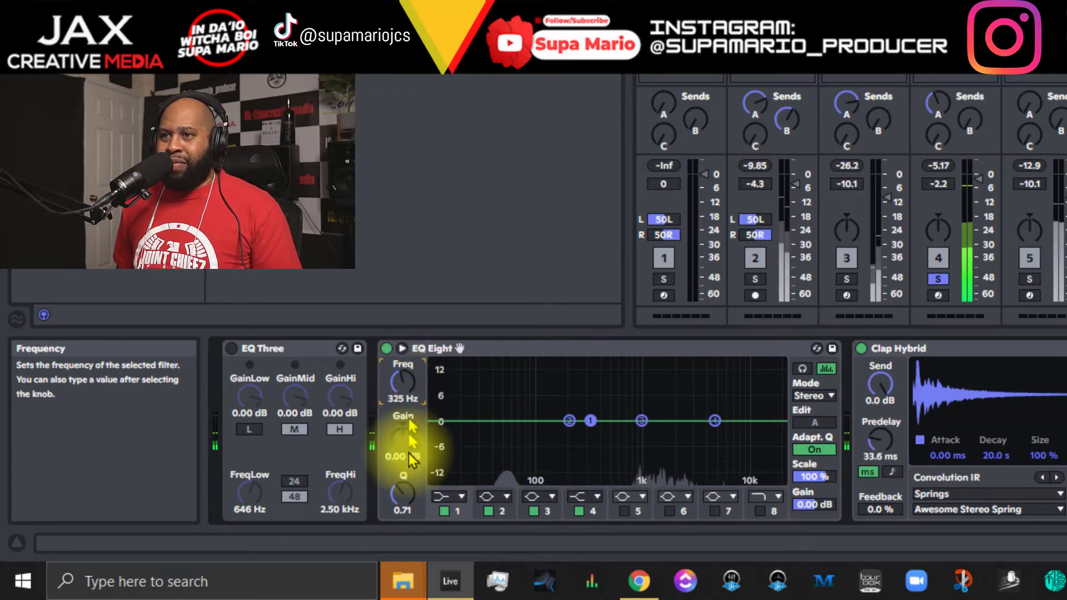
- Cut EQ Eight's low shelf to -15.0 dB with a Q of 0.10 and raise its frequency to 719 Hz
left_click_drag(407, 440, 401, 445)
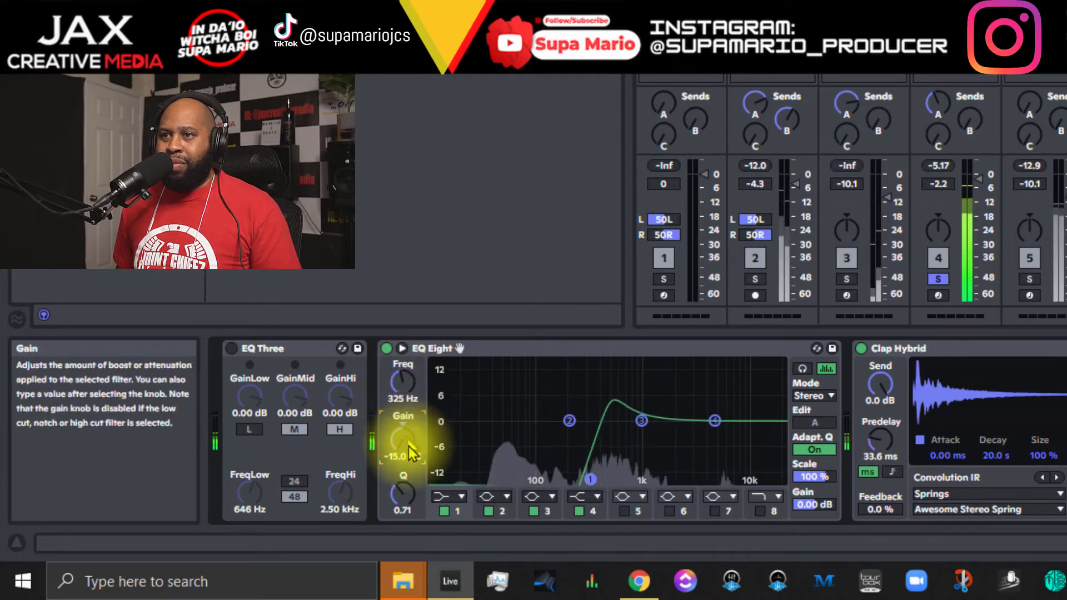
left_click_drag(403, 491, 403, 495)
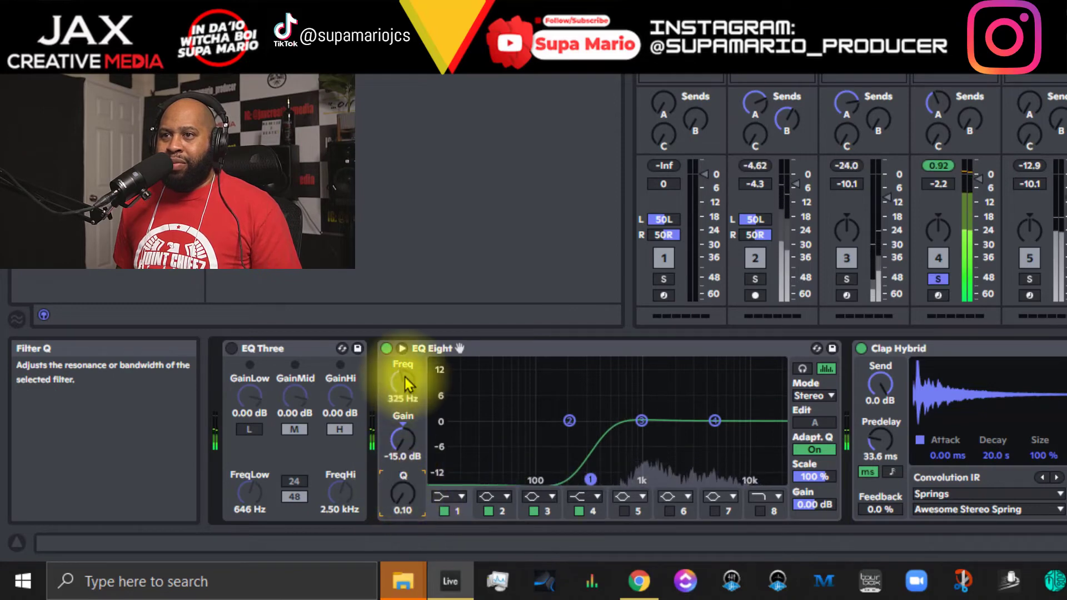
left_click_drag(404, 377, 402, 381)
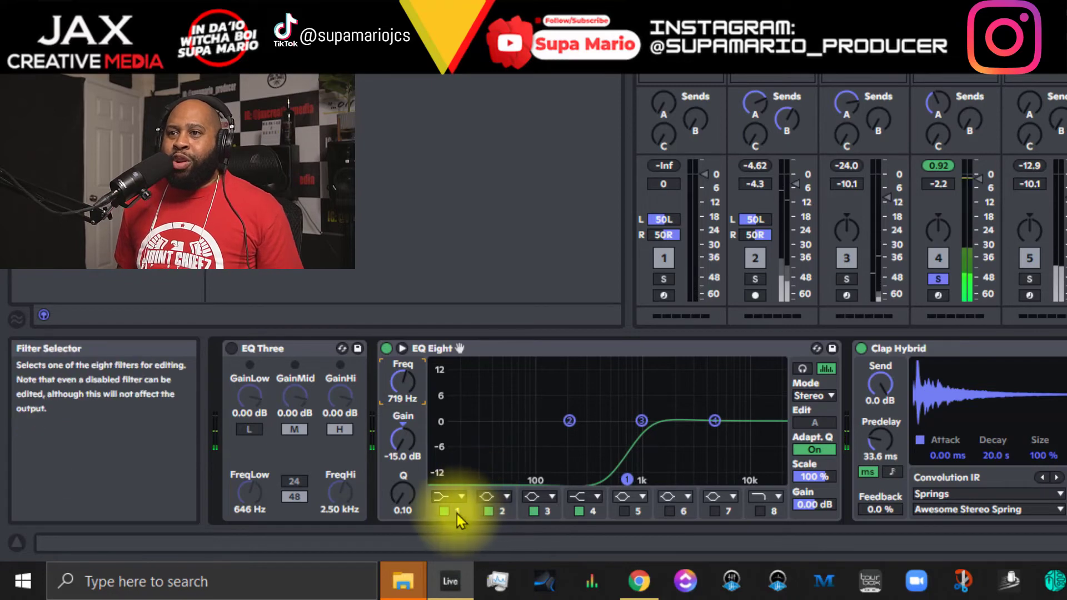
- Reset EQ Eight's filter 1 gain to 0 dB, then change it to a 12 dB low cut at 10 Hz
left_click(401, 430)
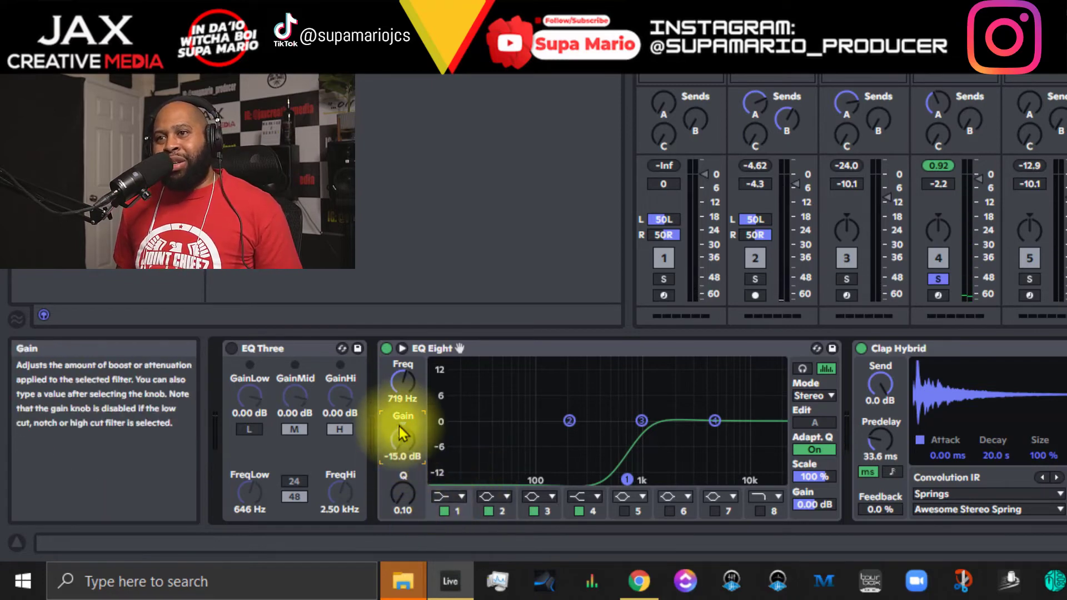
key("Delete")
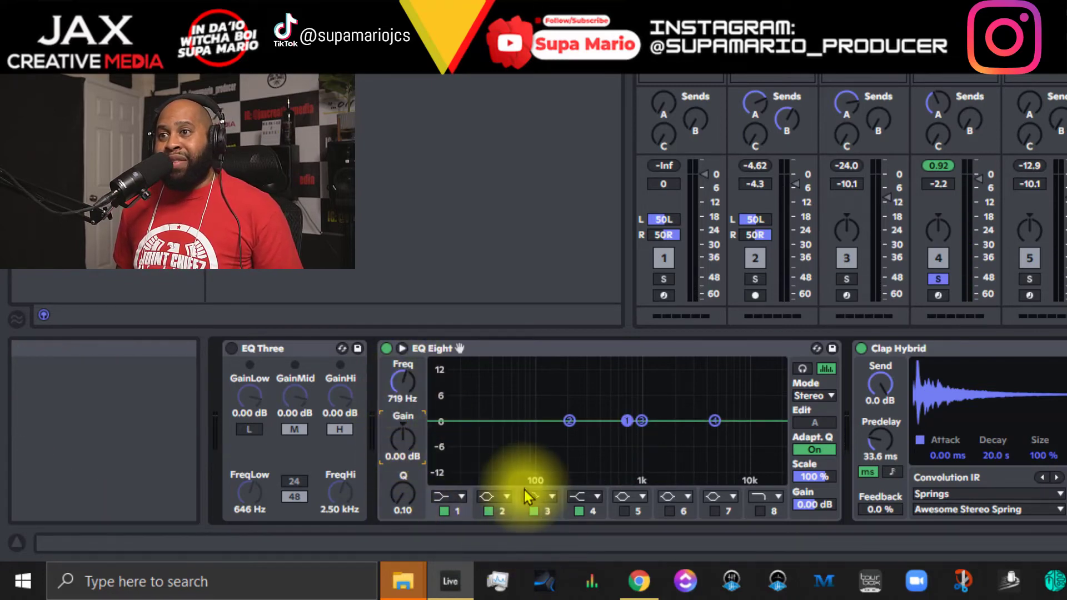
left_click(450, 496)
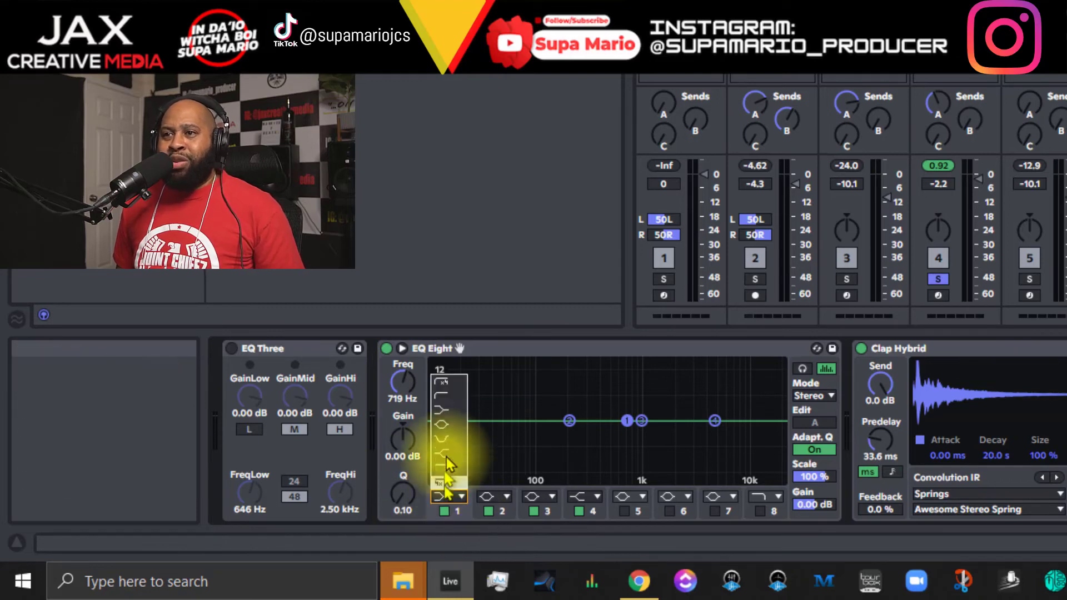
left_click(450, 395)
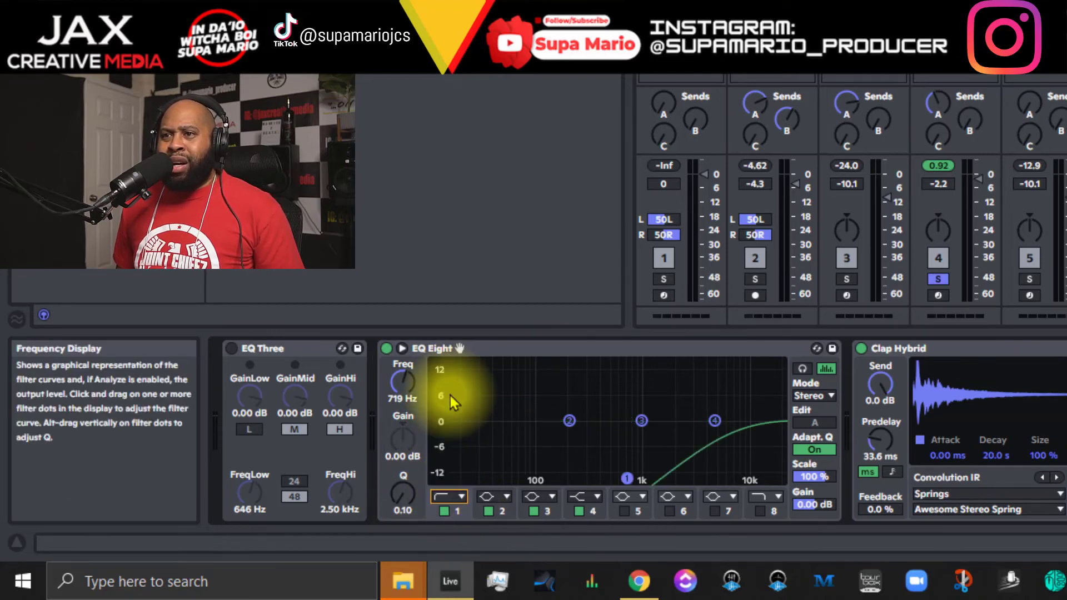
left_click_drag(405, 398, 404, 467)
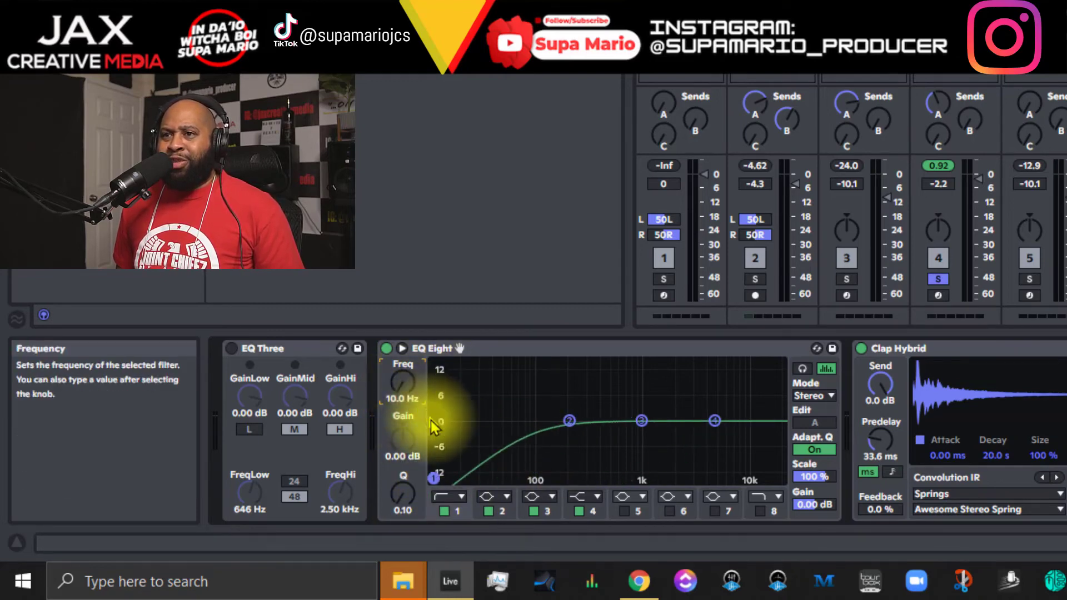
- Play the soloed drums while raising EQ Eight's low cut frequency to 864 Hz and its Q to 0.89
key("space")
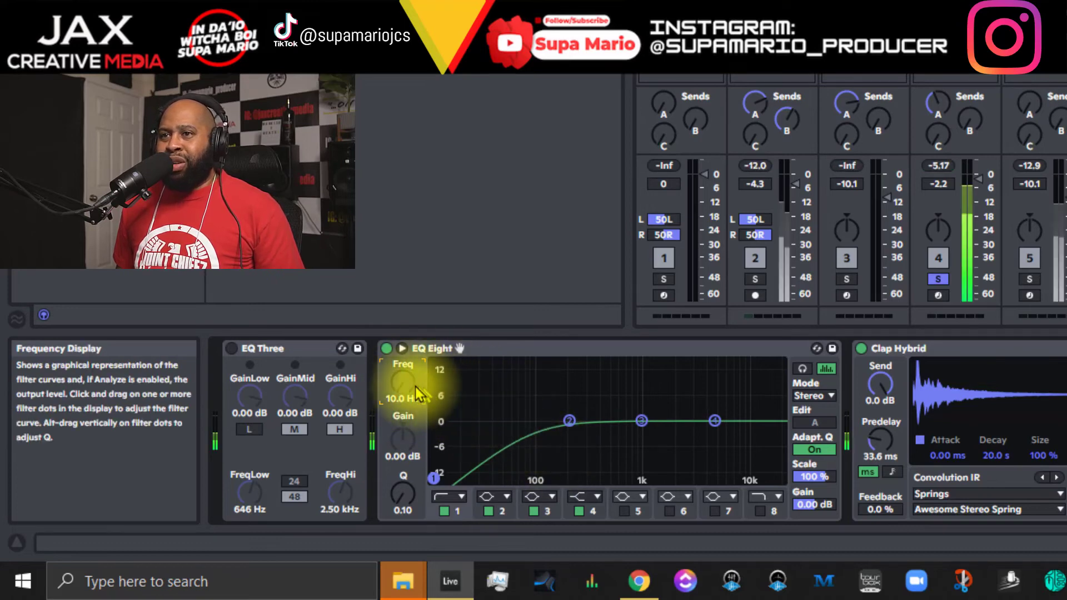
left_click_drag(408, 382, 405, 364)
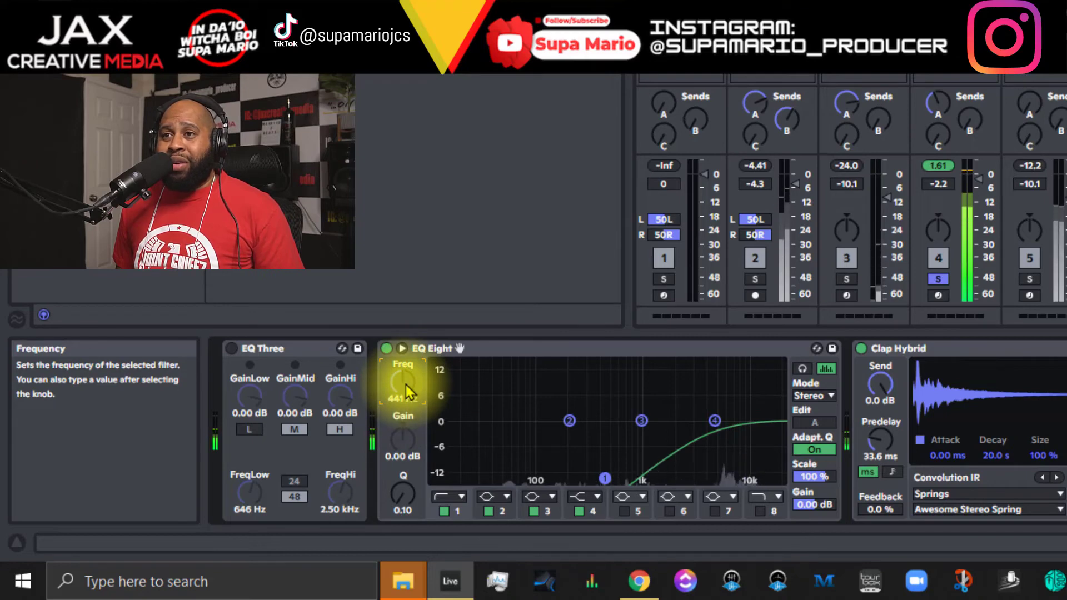
left_click_drag(402, 493, 402, 489)
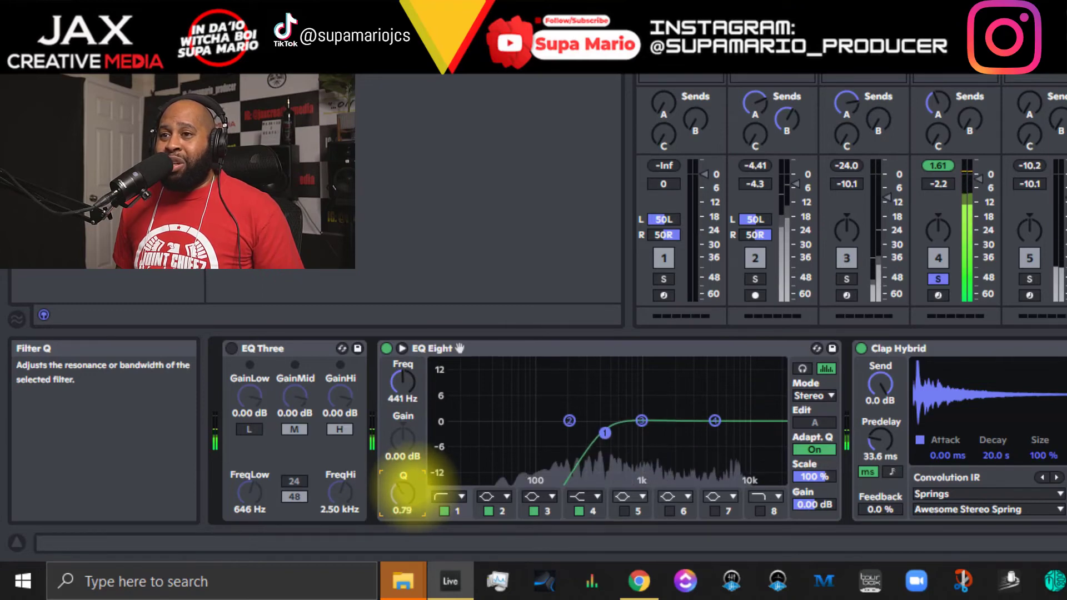
left_click_drag(403, 489, 405, 477)
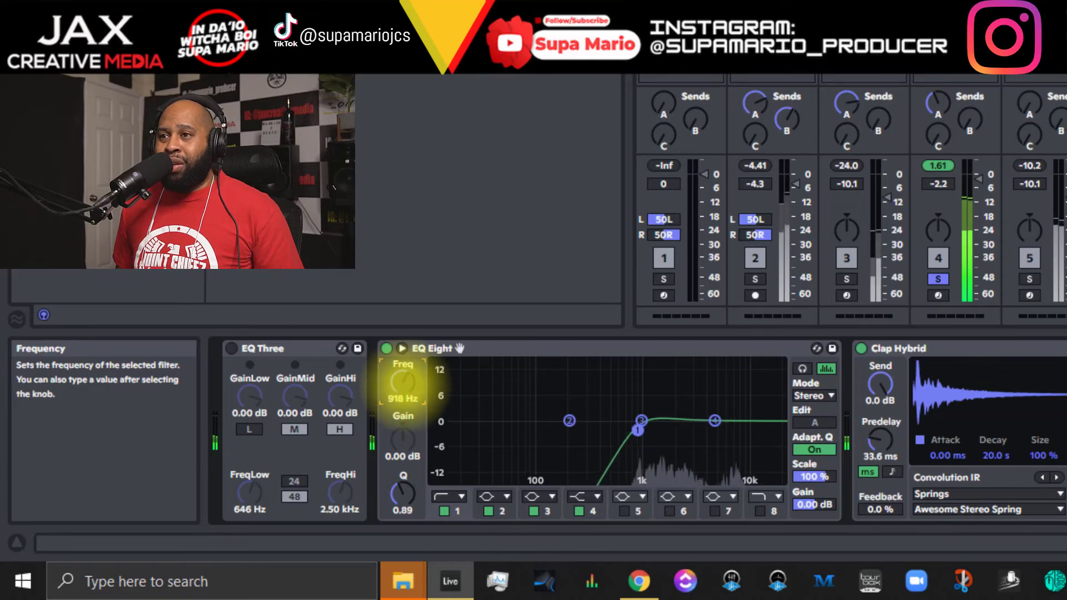
left_click_drag(402, 382, 403, 387)
- Set EQ Eight's low cut Q to 0.50 and lower its frequency to 469 Hz
left_click(402, 492)
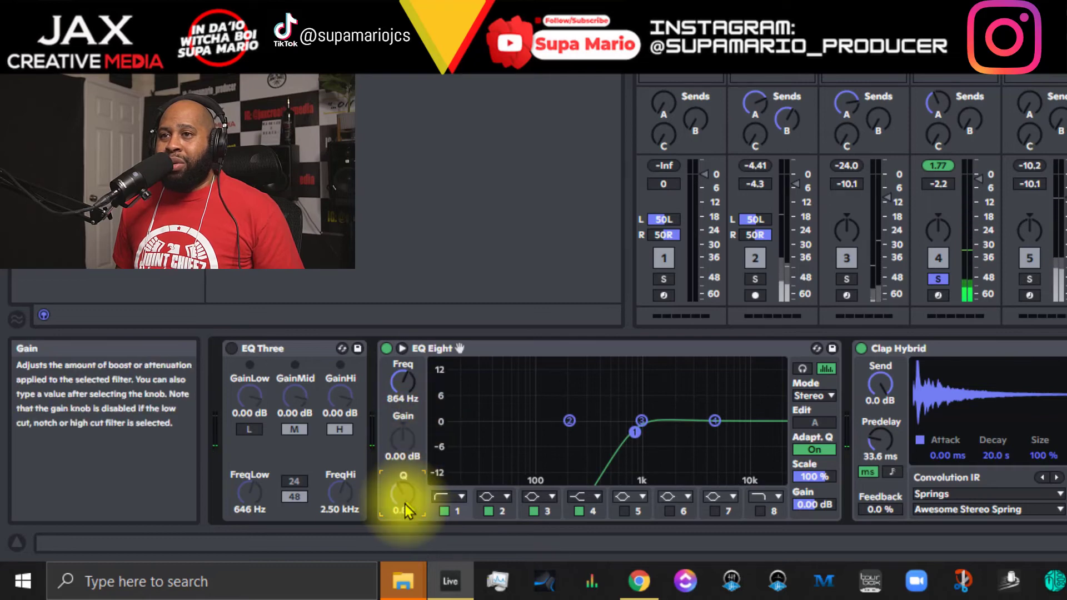
key("Return")
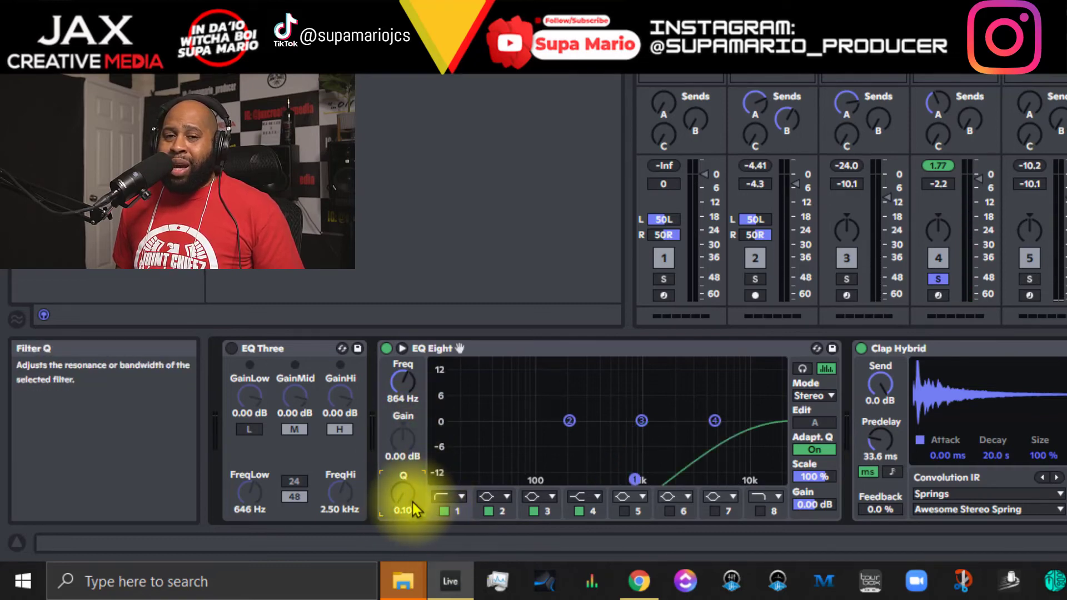
mouse_move(403, 492)
left_mouse_down()
mouse_move(402, 472)
mouse_move(402, 495)
left_mouse_up()
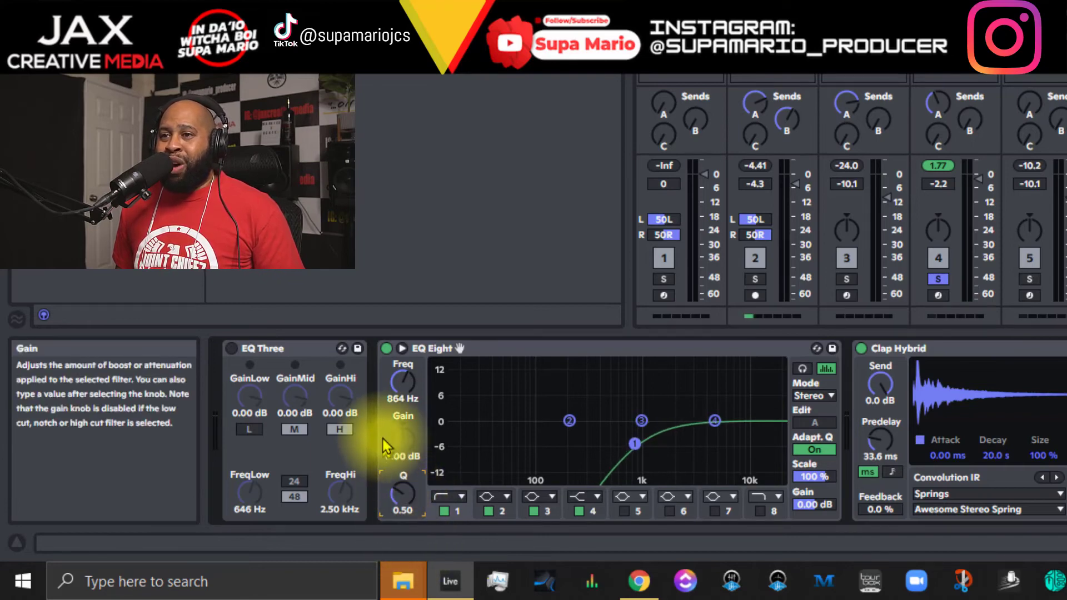
left_click_drag(410, 379, 410, 388)
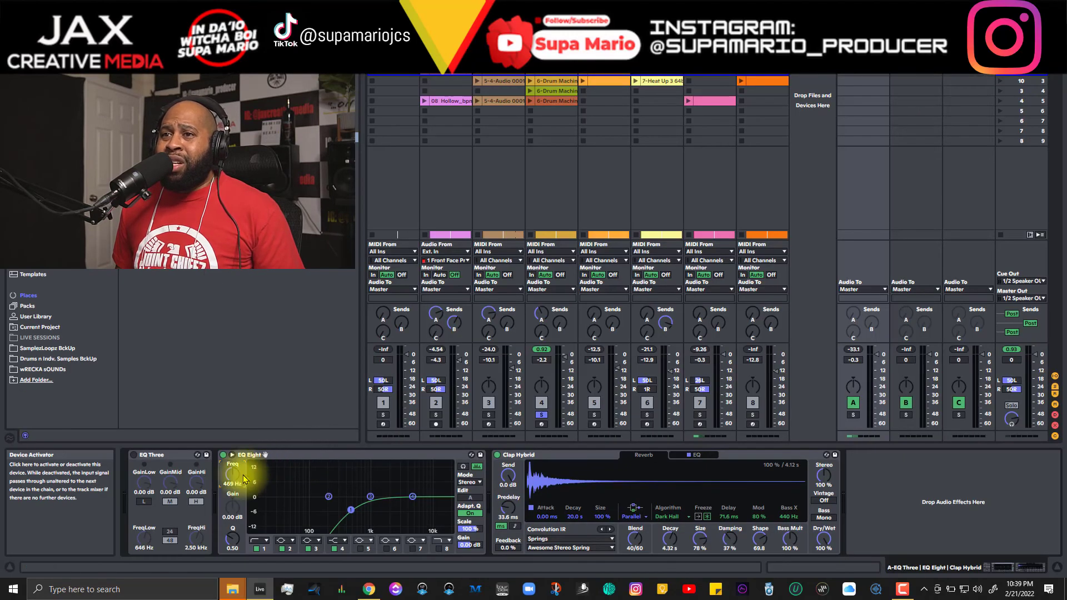
- Delete EQ Eight from return track A and turn EQ Three back on with its low band off
right_click(284, 455)
left_click(300, 277)
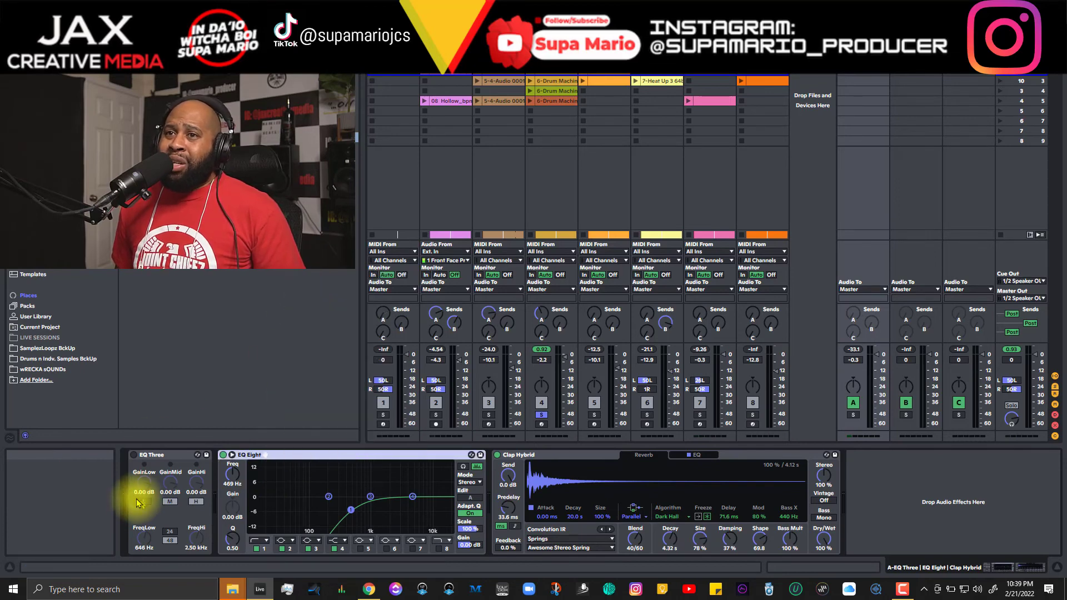
left_click(133, 454)
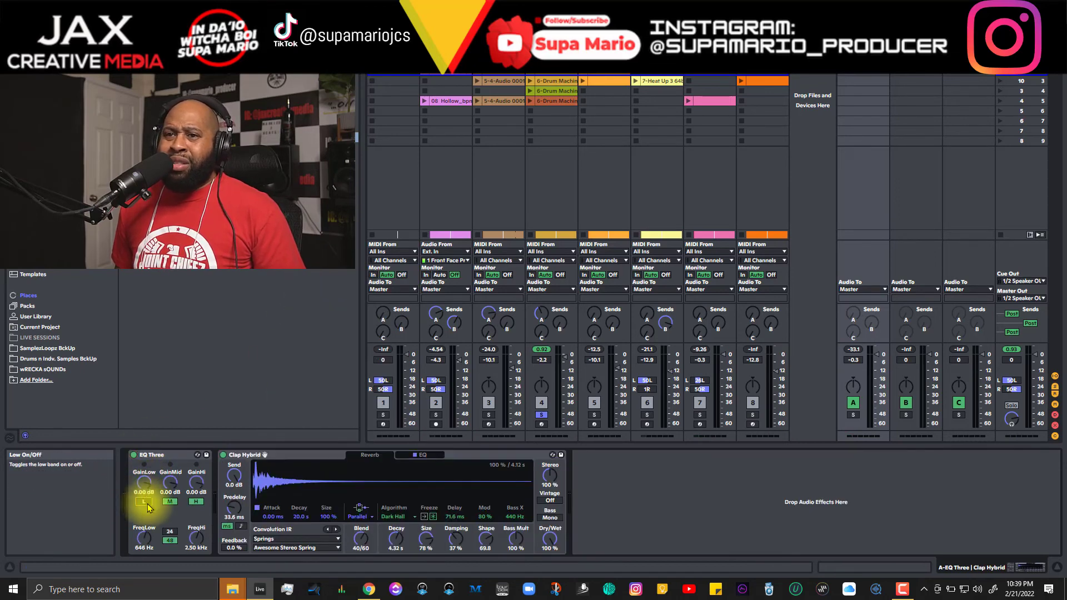
left_click(146, 502)
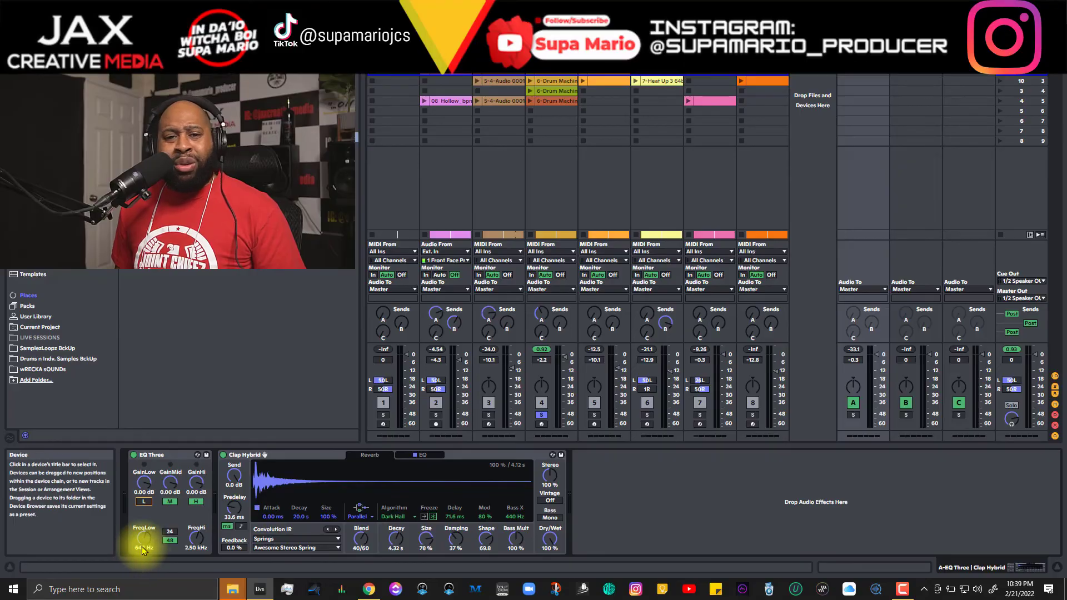